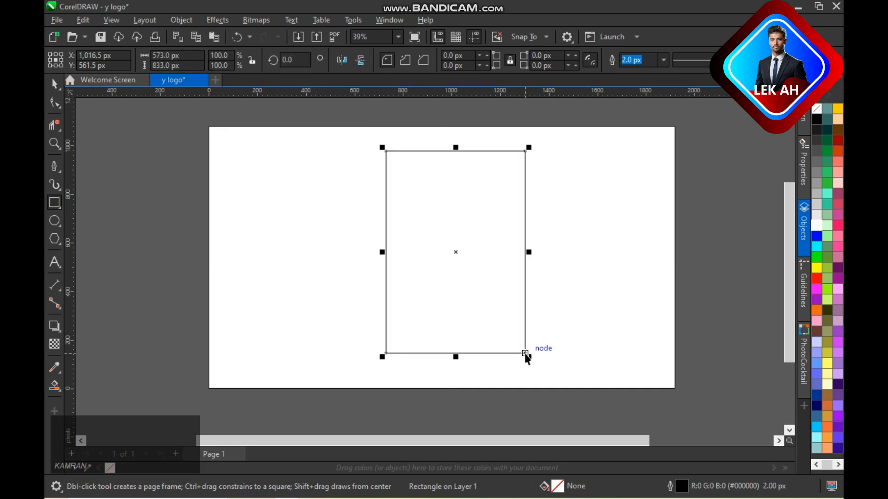
- Centre the 573 by 833 px rectangle horizontally on the page and shift it upward past the page's upper edge
left_click_drag(456, 253, 433, 216)
key("p")
left_click_drag(442, 257, 471, 237)
- Round the rectangle's corners fully so its ends become semicircular
left_click(55, 102)
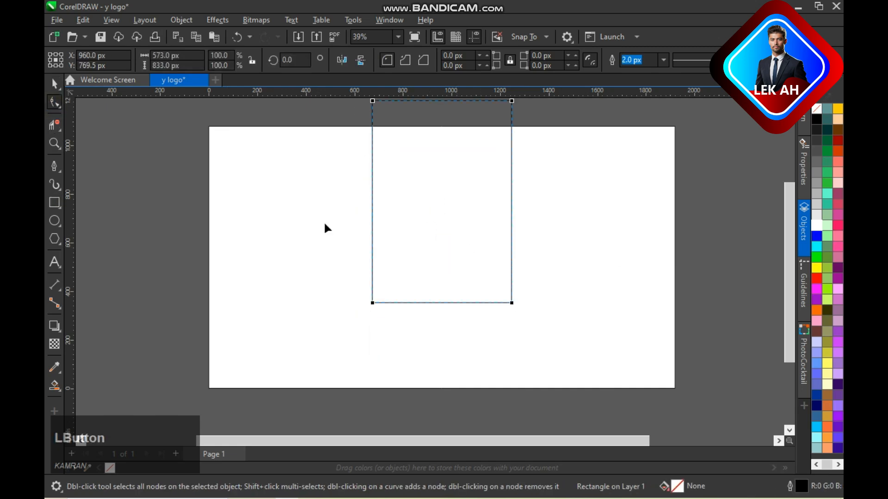
left_click_drag(373, 303, 407, 200)
key("space")
left_click(423, 201)
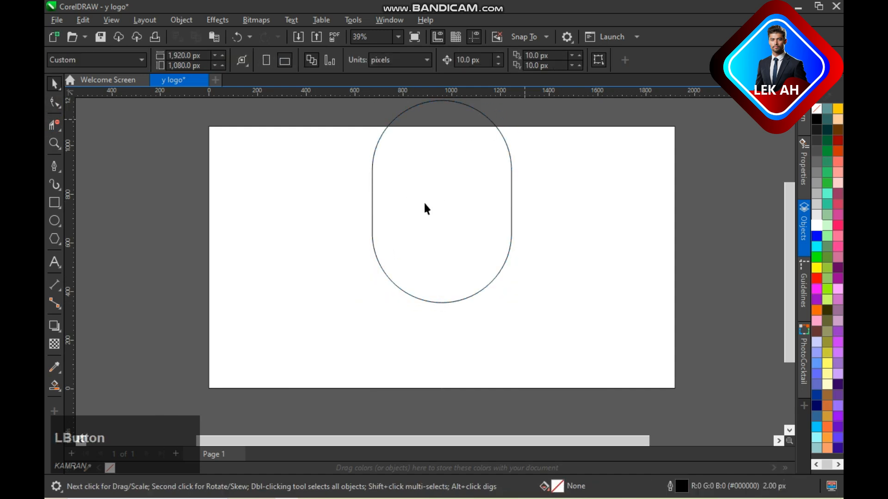
left_click(301, 97)
- Duplicate the rounded rectangle straight up so the copy overlaps the original
left_click(438, 203)
left_click_drag(440, 199, 438, 150)
left_click(716, 190)
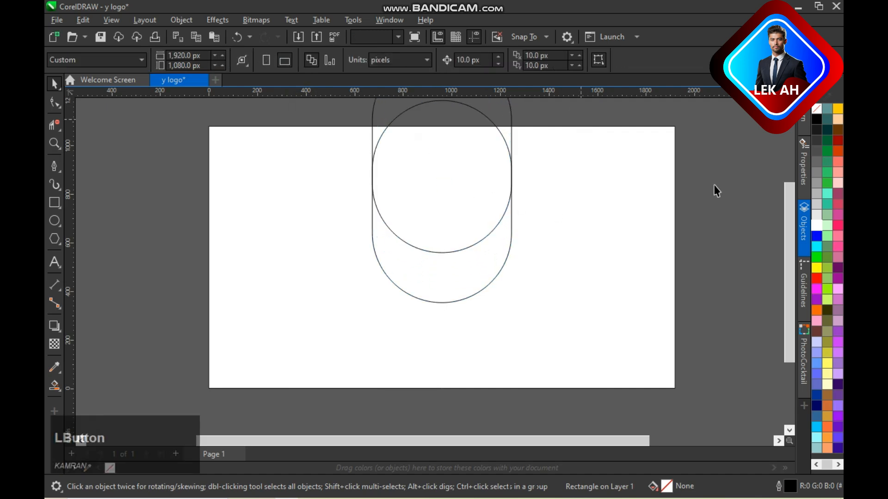
- Delete the upper virtual segments of the two overlapping shapes, leaving only the crescent between their lower curves
scroll(786, 232, "up", 3)
left_click(54, 124)
left_click_drag(342, 139, 588, 134)
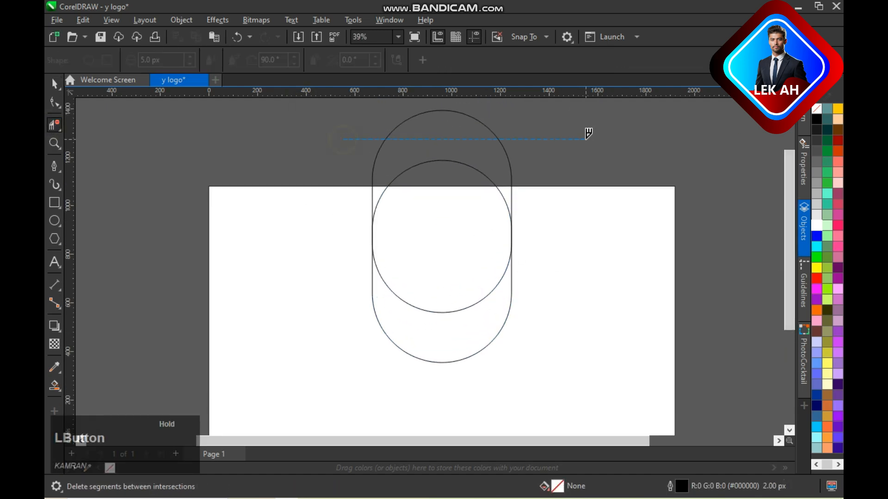
left_click_drag(354, 171, 553, 183)
key("ctrl+z")
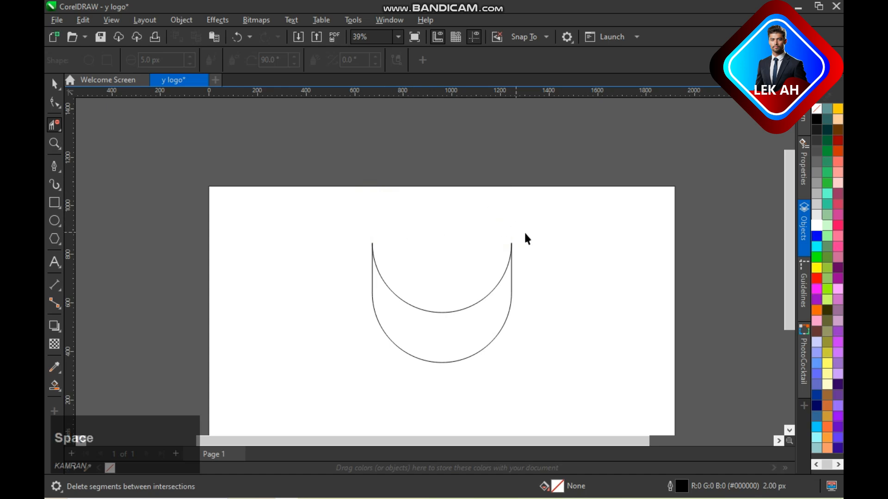
key("space")
- Draw a narrow upright rectangle about 242 by 900 px beside the crescent
scroll(532, 245, "down", 1)
left_click(54, 202)
mouse_move(282, 215)
left_mouse_down()
mouse_move(313, 278)
mouse_move(317, 311)
mouse_move(307, 310)
left_mouse_up()
key("space")
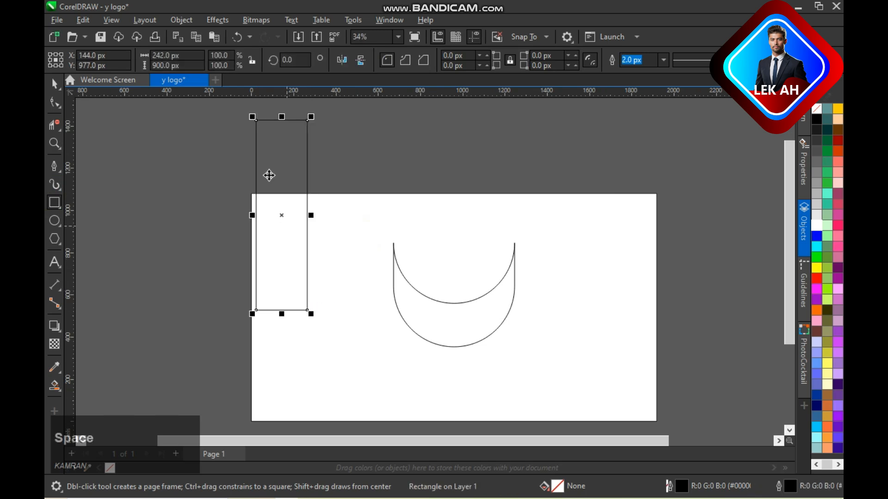
- Round the narrow rectangle's corners fully and shorten it to about 631 px high
left_click(54, 103)
left_click_drag(291, 210, 292, 218)
key("space")
left_click_drag(282, 314, 283, 257)
- Move the narrow rounded shape onto the crescent and align their left and bottom edges
left_click_drag(281, 188, 419, 292)
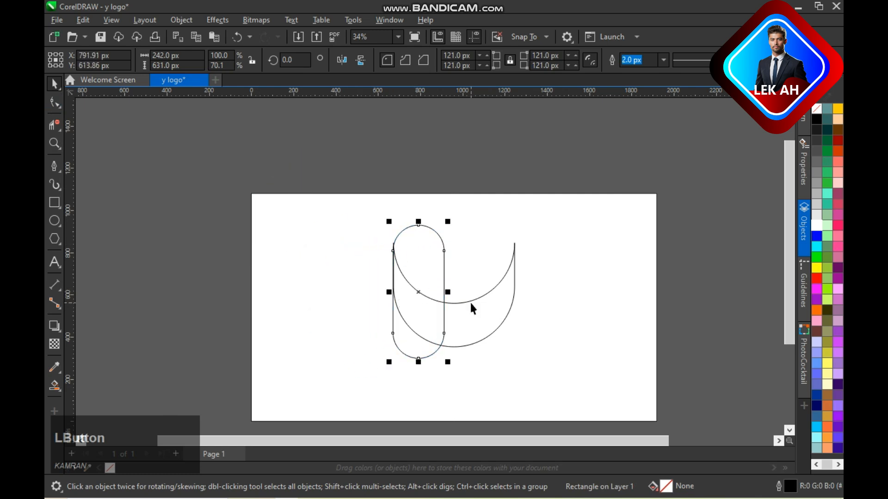
left_click(470, 301, "shift")
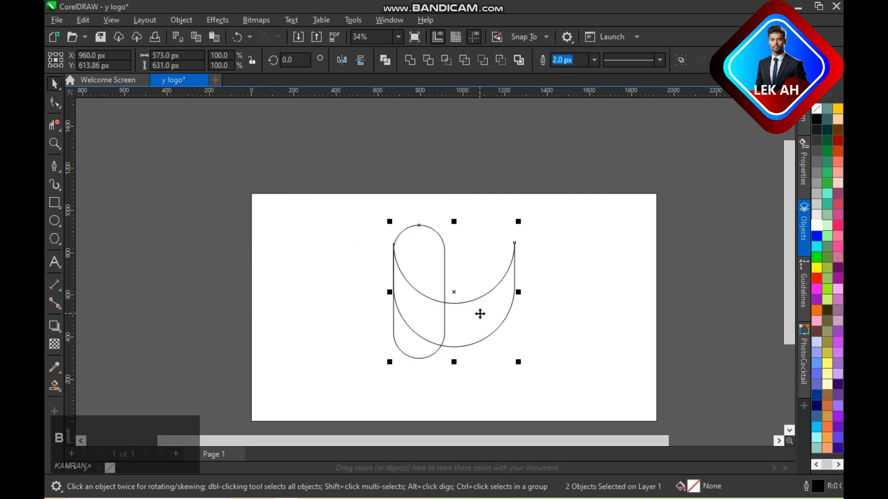
left_click(429, 287)
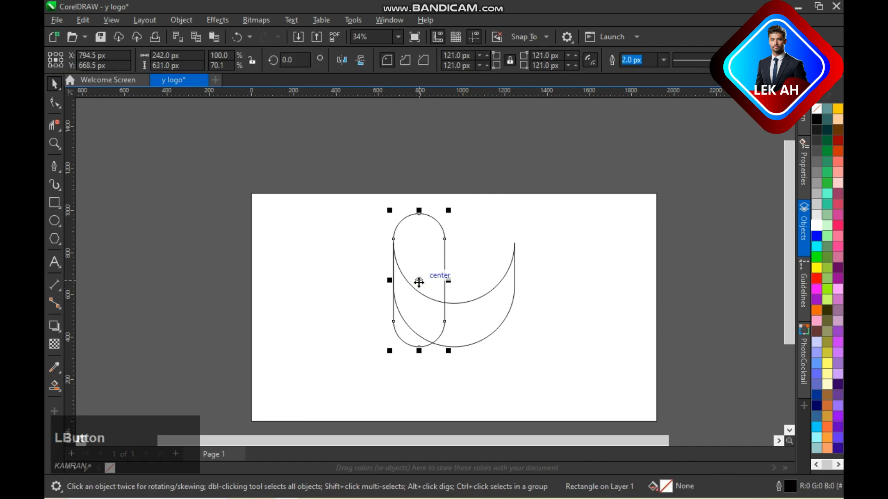
key("Up")
key("Up")
key("Up")
key("Up")
key("Up")
key("Up")
key("Up")
key("Up")
key("Up")
key("Up")
key("Up")
key("Up")
key("Up")
key("Down")
key("ctrl+z")
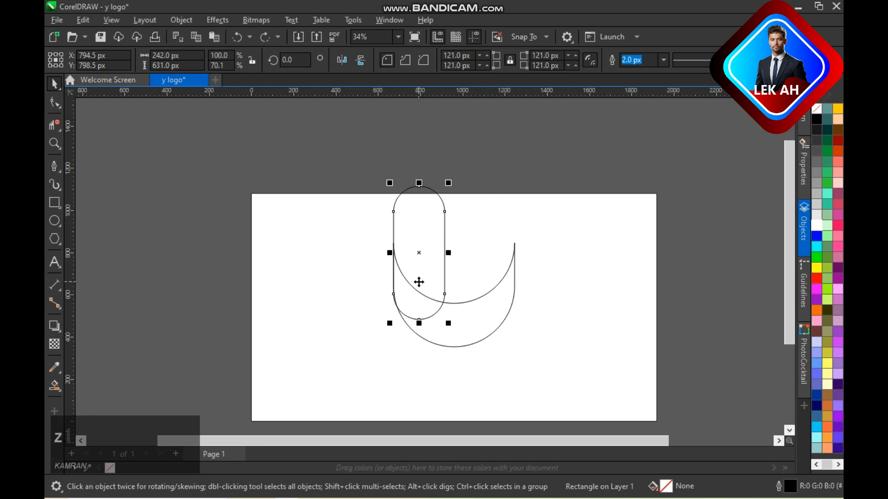
left_click(495, 315, "shift")
key("b")
left_click(420, 282)
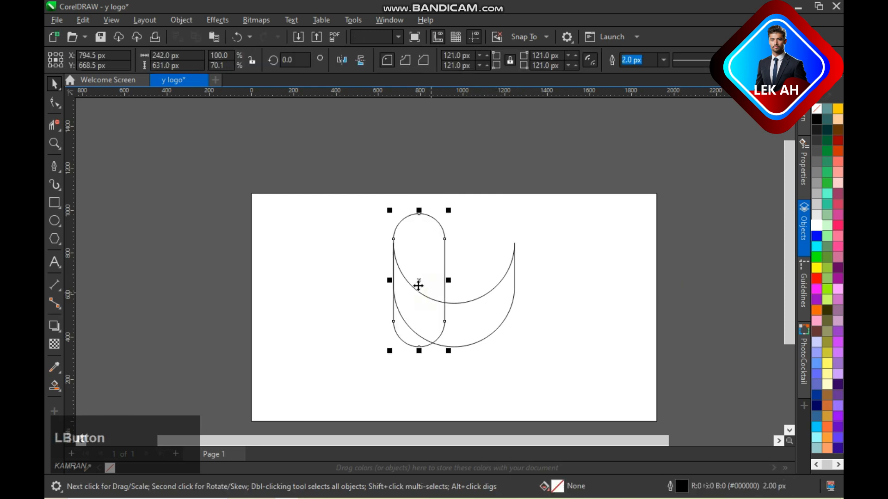
- Duplicate the narrow rounded shape and align the copy's right edge with the crescent
left_click(493, 314, "shift")
key("r")
left_click(705, 311)
left_click(497, 300)
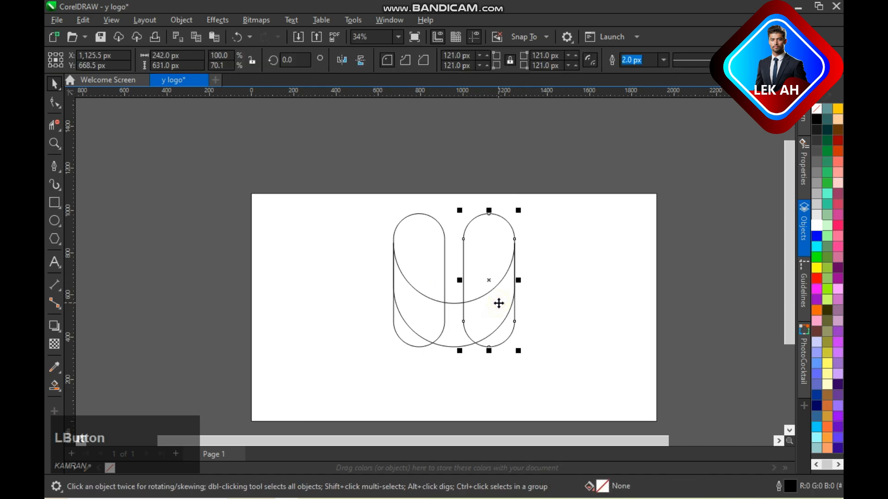
- Place a third copy of the narrow rounded shape below as a stem, centre it horizontally on the crescent and nudge it upward
scroll(490, 281, "down", 1)
left_click_drag(489, 281, 453, 323)
left_click(455, 323, "shift")
key("c")
left_click(702, 315)
left_click(472, 367)
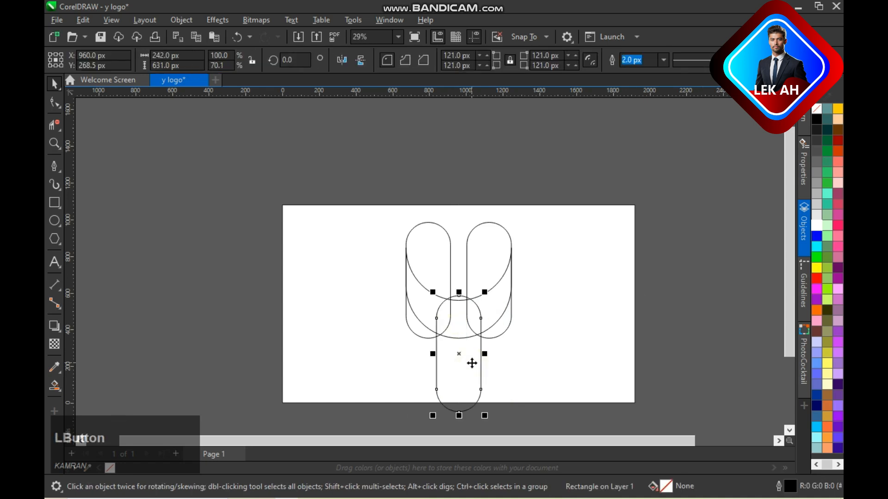
key("Up")
key("Up")
key("Up")
key("Up")
key("Up")
key("Up")
key("Up")
key("Up")
left_click(687, 307)
- Delete the overlapping virtual segments inside and beneath the crescent, leaving two arms, the crescent and the stem
left_click(52, 126)
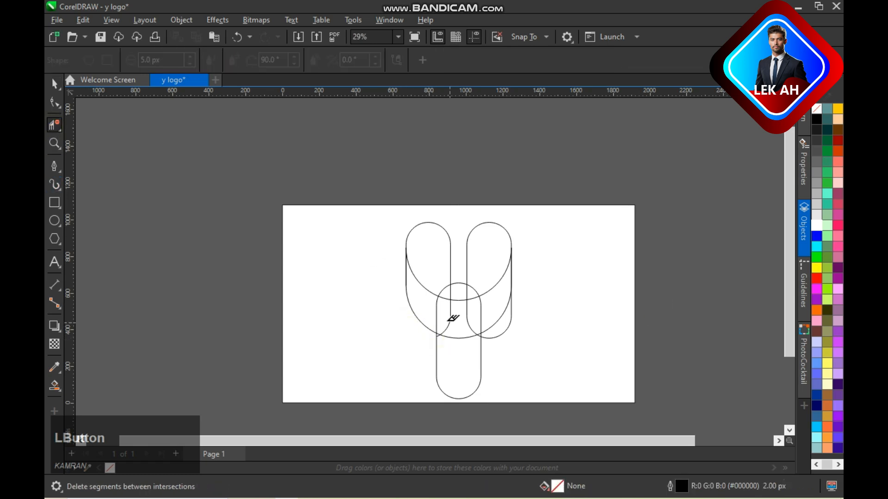
key("ctrl+z")
scroll(473, 322, "up", 2)
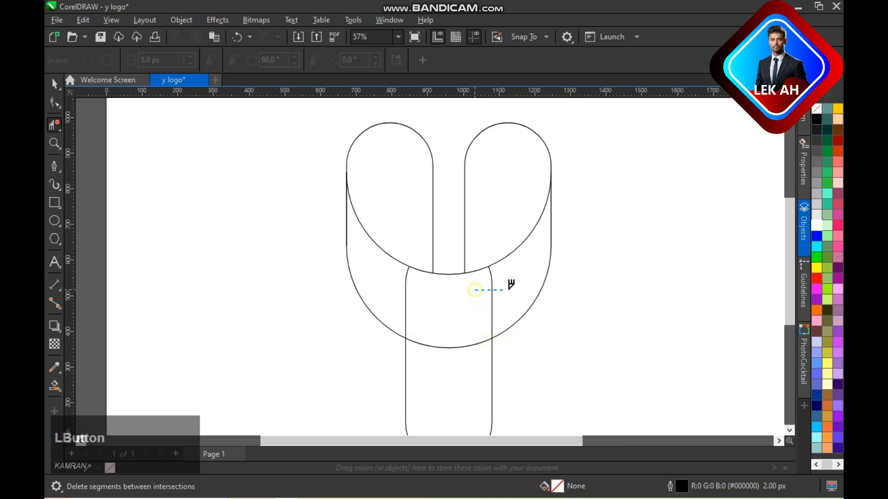
key("space")
scroll(597, 317, "down", 1)
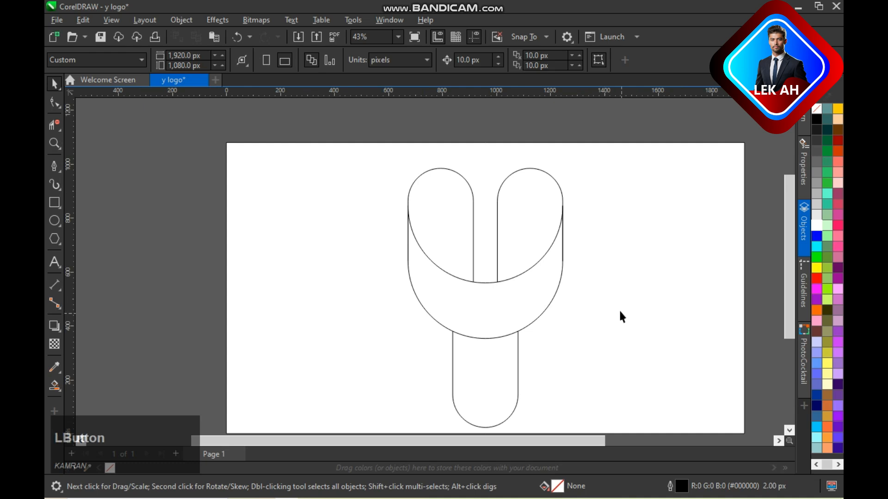
- Draw an ellipse in the empty area to the left of the Y shape
left_click(515, 302)
left_click(486, 366)
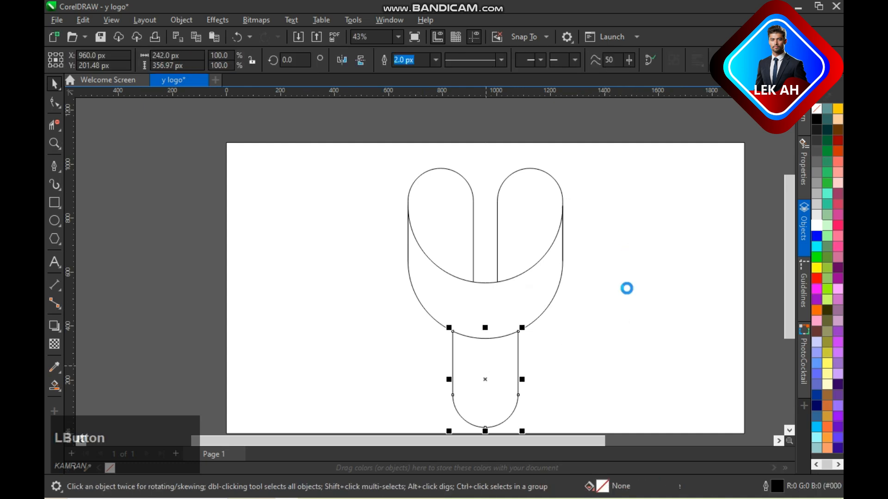
scroll(626, 288, "down", 1)
left_click(400, 317)
key("F7")
left_click_drag(214, 222, 264, 293)
key("space")
- Move the ellipse over the stem so its upper curve crosses it, and nudge it slightly down
left_click_drag(252, 259, 490, 374)
left_click(623, 353)
left_click(517, 368)
key("Down")
key("Down")
left_click(604, 362)
- Delete the ellipse's surplus virtual segments, leaving only the arc across the stem
left_click_drag(788, 289, 787, 310)
key("space")
left_click(52, 125)
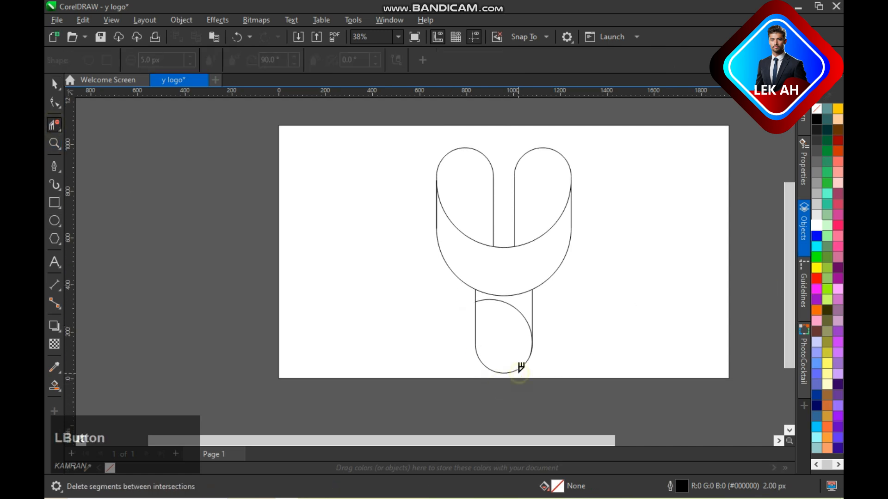
key("space")
- Smart-fill both arms, the crescent and the two stem regions with slate blue and a 2.08 px outline
left_click(53, 386)
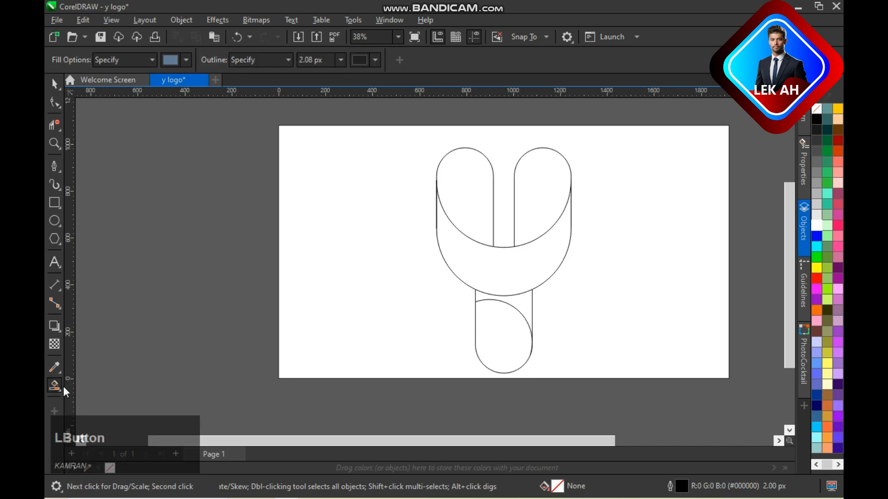
left_click(463, 185)
left_click(561, 194)
left_click(504, 273)
left_click(509, 347)
left_click(529, 307)
key("space")
- Move the filled crescent to the left of the outline drawing and align the filled left arm to its left edge
left_click(493, 263)
left_click_drag(505, 271, 355, 289)
left_click(460, 204)
left_click(389, 257, "shift")
key("l")
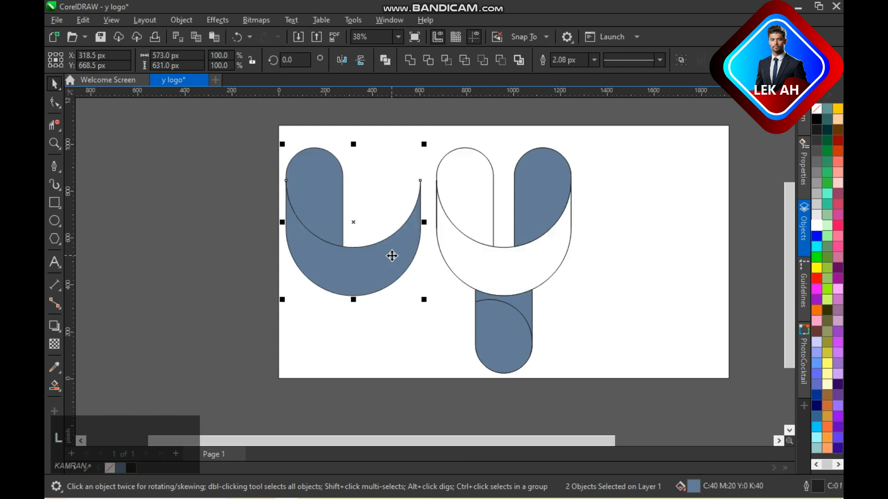
- Align the filled right arm to the right edge of the filled crescent
left_click(543, 185)
left_click(381, 271, "shift")
key("r")
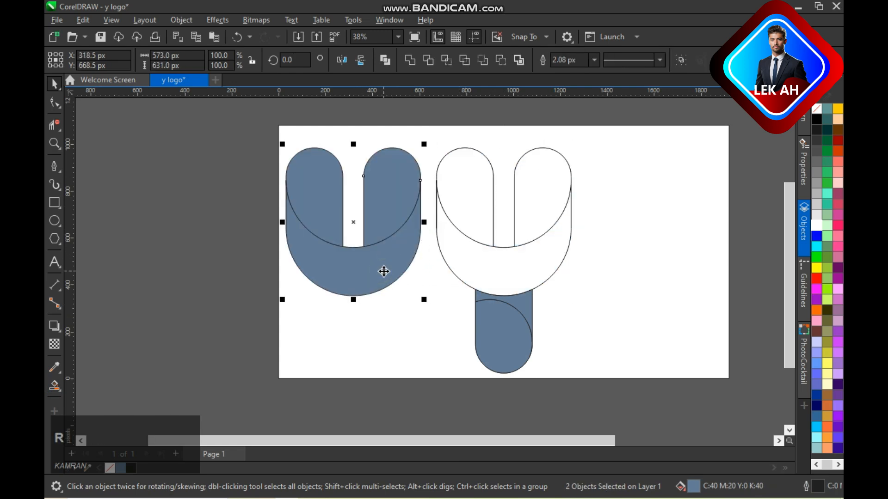
left_click(504, 333)
left_click(756, 267)
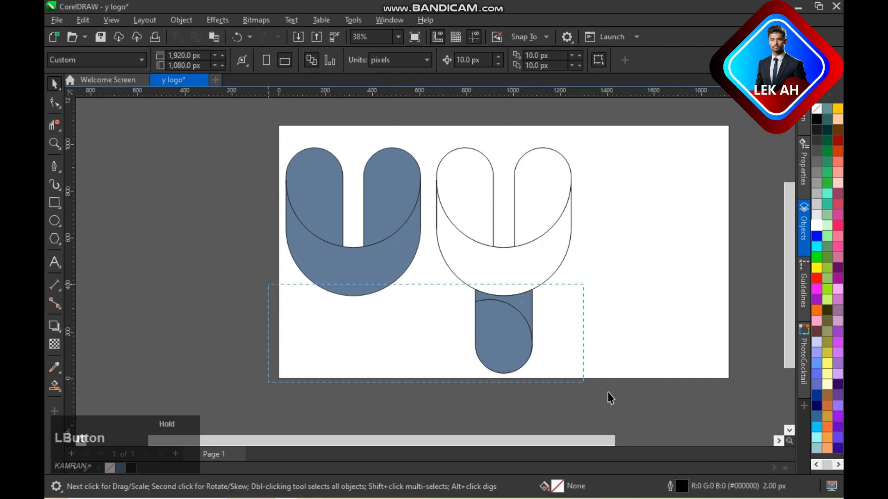
left_click_drag(608, 392, 607, 392)
left_click(356, 280, "shift")
key("c")
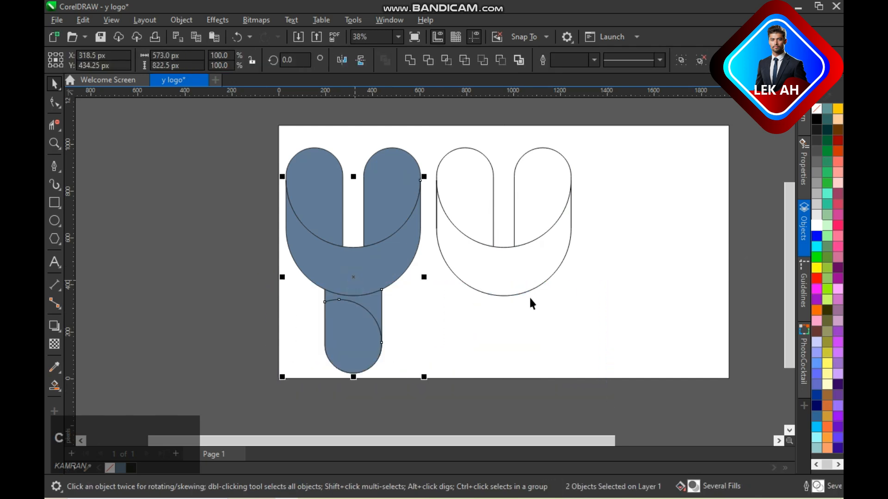
left_click(741, 296)
left_click_drag(425, 118, 622, 311)
left_click(716, 303)
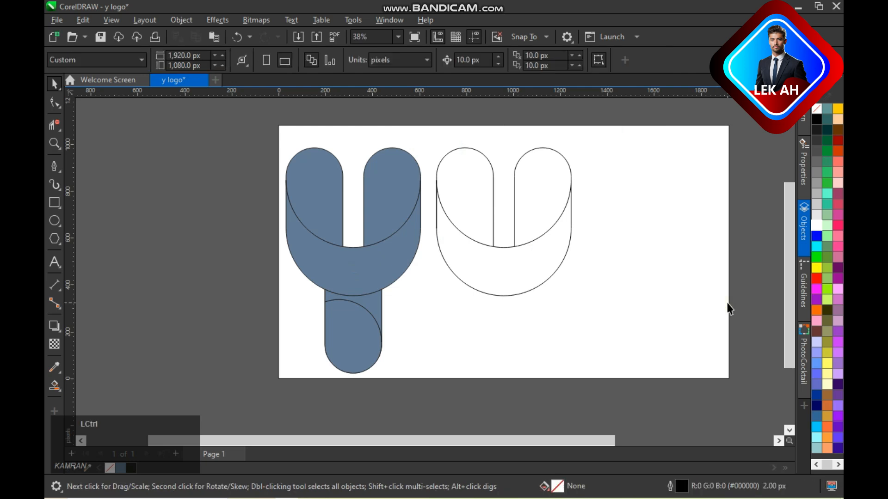
key("ctrl+z")
key("ctrl+z")
key("ctrl+z")
key("ctrl+z")
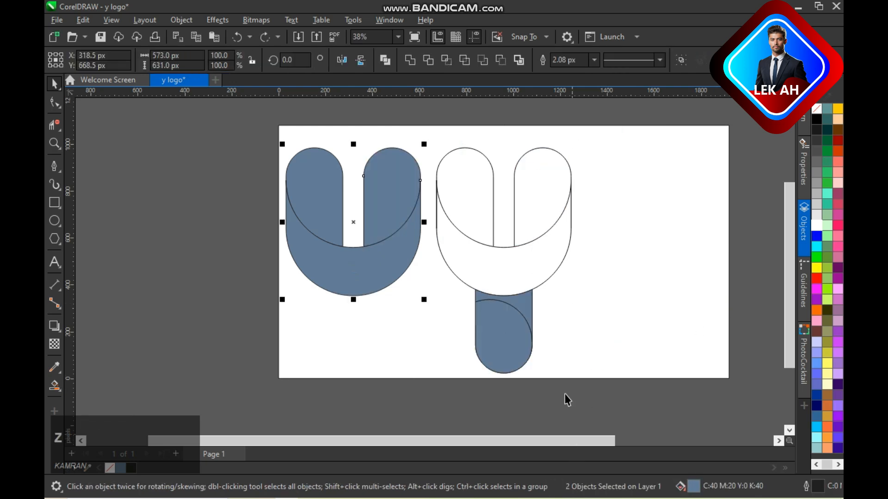
- Move the filled lower stem piece horizontally to beneath the filled crescent
left_click_drag(511, 341, 390, 343)
left_click(507, 311)
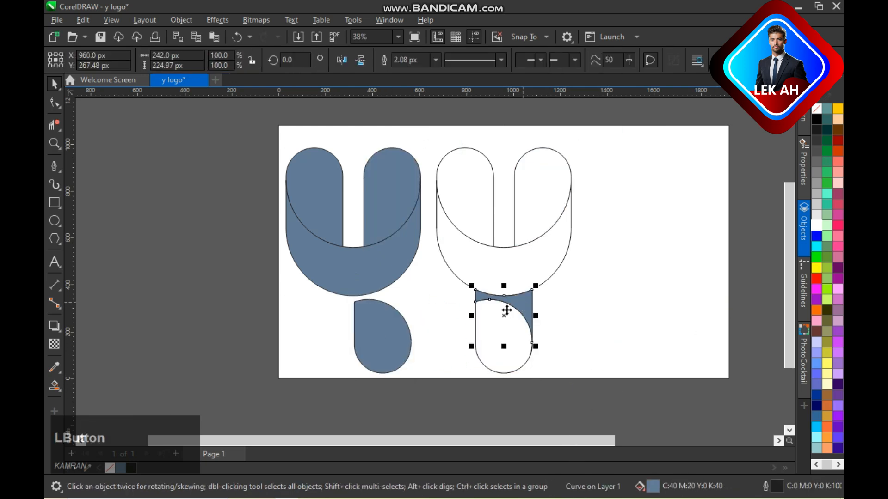
left_click(398, 334, "shift")
key("t")
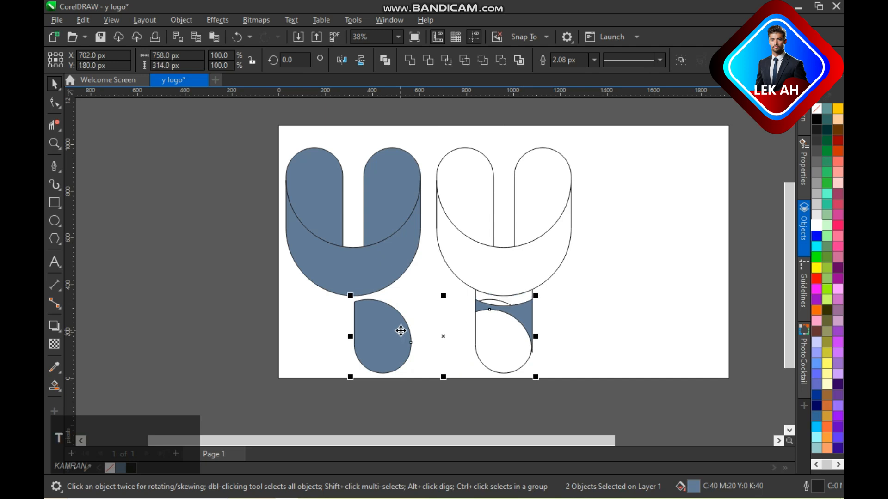
key("ctrl+z")
- Move the filled upper stem piece against the lower one and align their side edges
left_click(522, 302)
left_click_drag(503, 309, 382, 317)
left_click(326, 357)
left_click(409, 303)
left_click(394, 361, "shift")
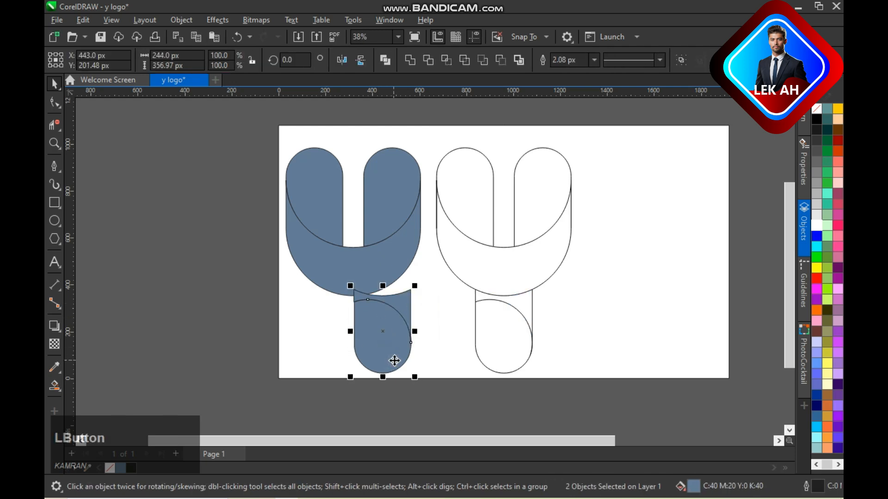
key("e")
key("ctrl+z")
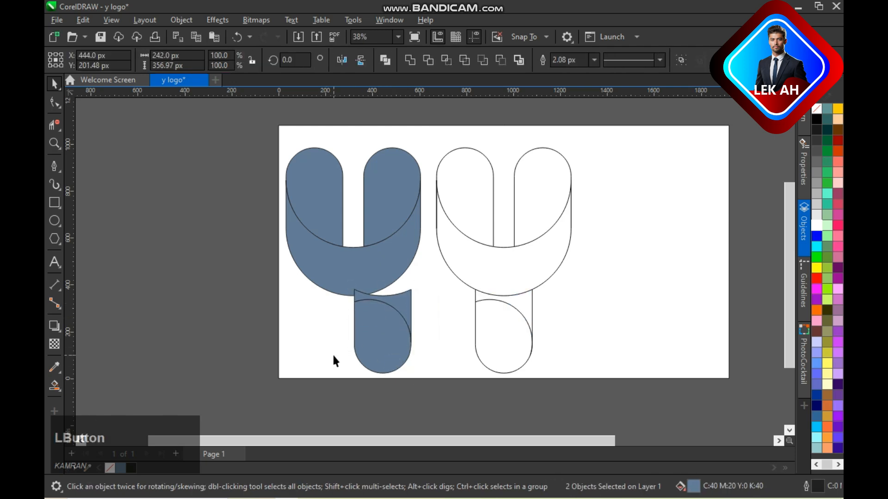
left_click(334, 361)
- Centre both filled stem pieces horizontally under the filled crescent
left_click_drag(259, 260, 476, 400)
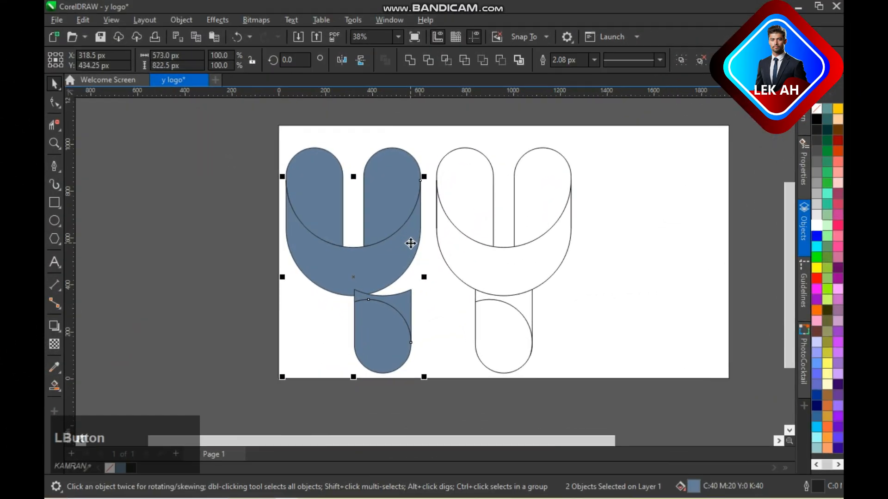
key("c")
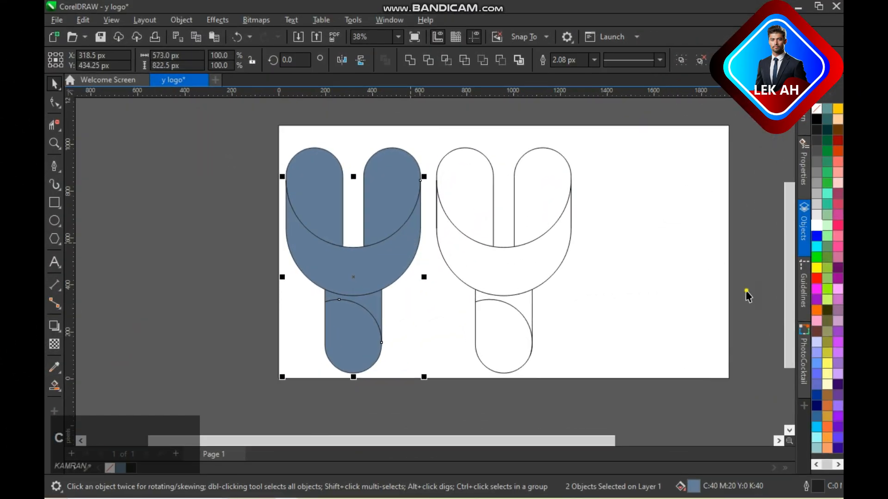
left_click(745, 293)
- Delete the unfilled outline version of the Y
left_click_drag(600, 382, 603, 389)
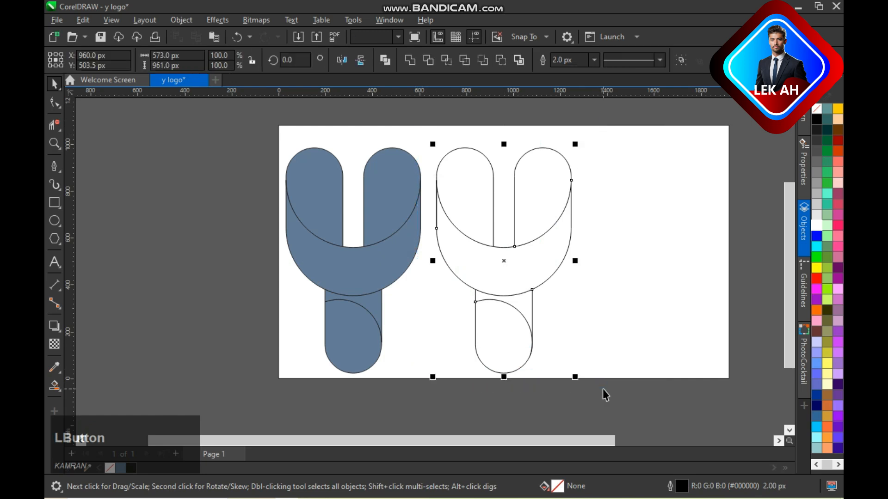
key("Delete")
- Group all the filled Y pieces and centre the group on the page
left_click_drag(499, 403, 497, 415)
key("ctrl+g")
key("p")
left_click(741, 312)
- Ungroup the filled Y into its individual pieces
left_click(543, 267)
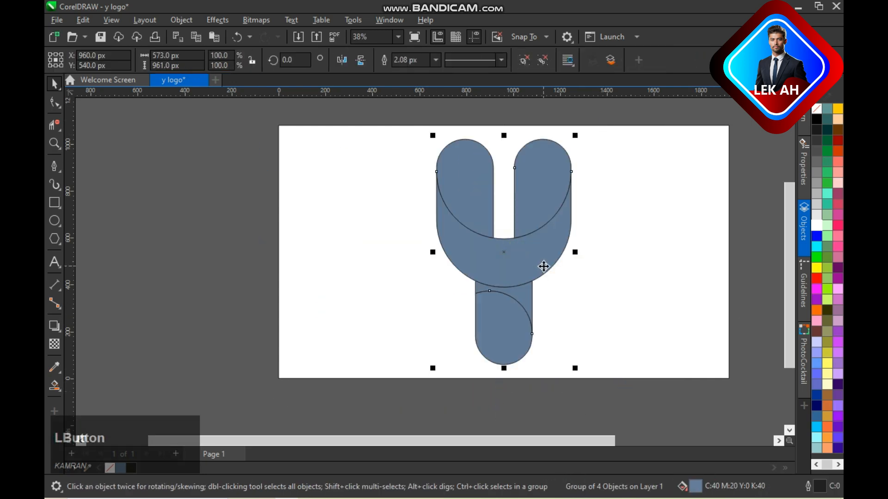
left_click(542, 60)
left_click(544, 196)
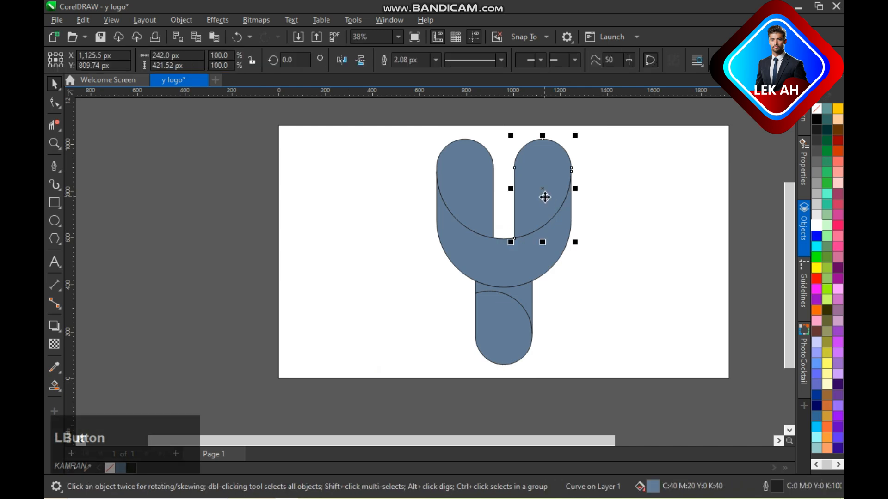
left_click(734, 208)
- Apply a horizontal fountain fill to the crescent, running from purple at its left end to magenta at its right end
left_click(511, 274)
key("g")
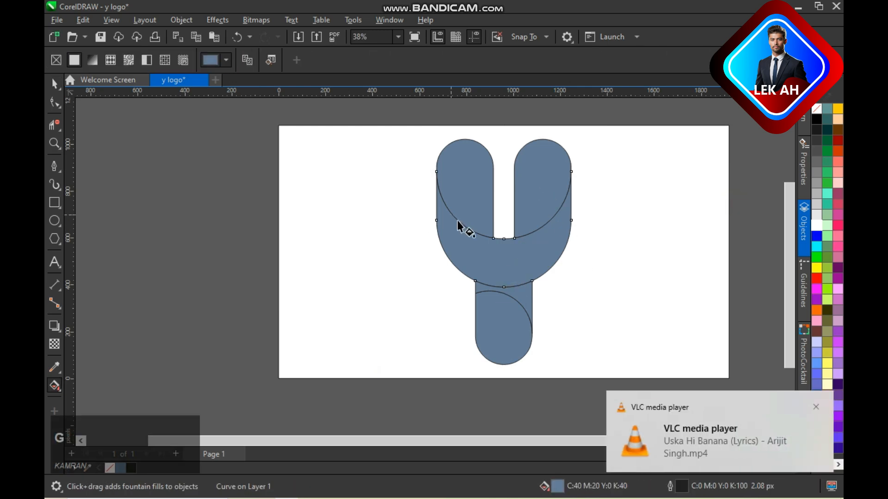
left_click_drag(437, 220, 572, 220)
left_click(817, 236)
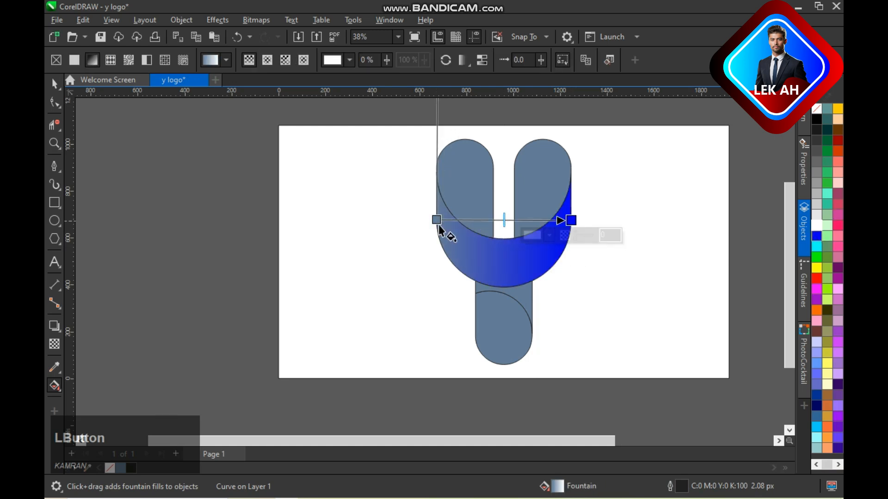
left_click(817, 300)
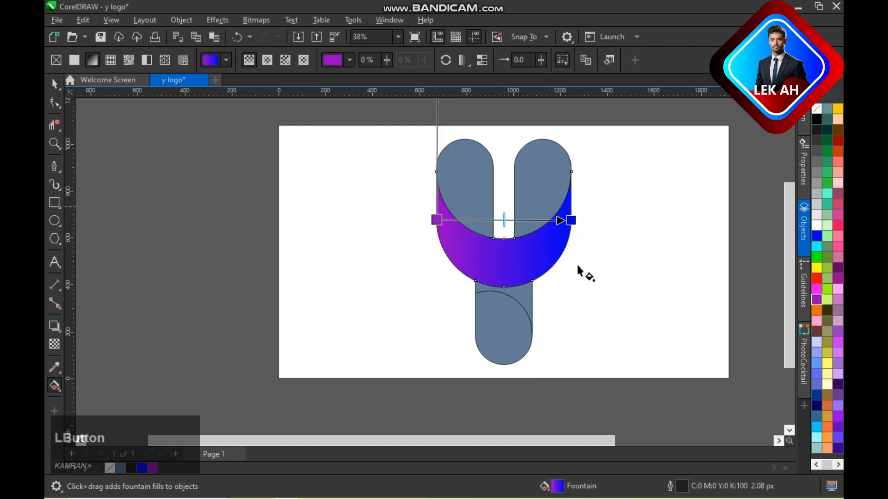
left_click(817, 289)
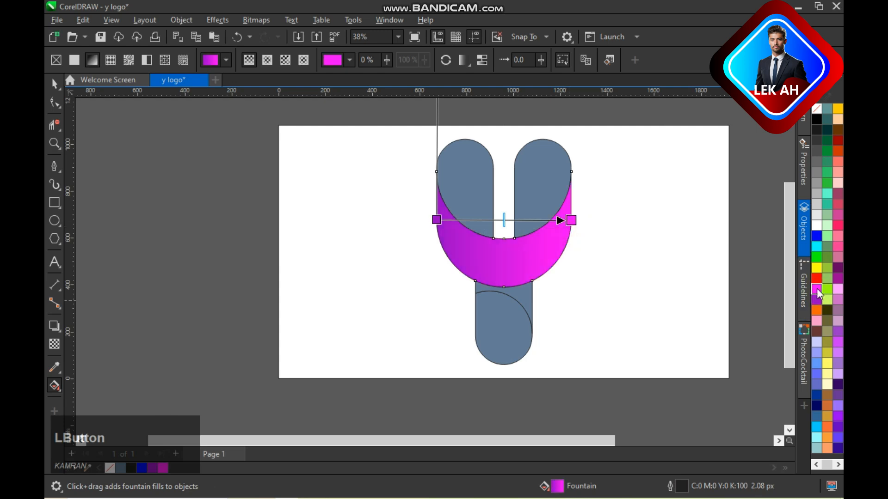
- Angle the crescent's gradient from its bottom centre up to its right end, and remove the crescent's outline
left_click_drag(436, 220, 504, 273)
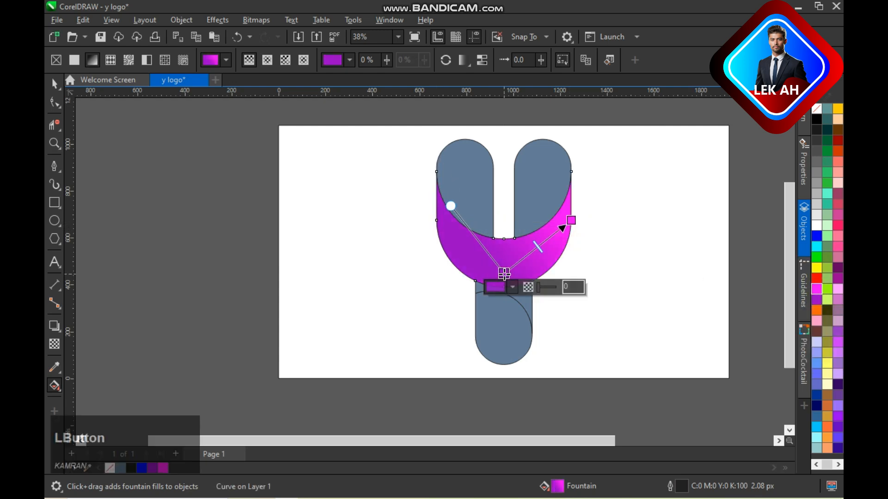
left_click_drag(569, 214, 569, 211)
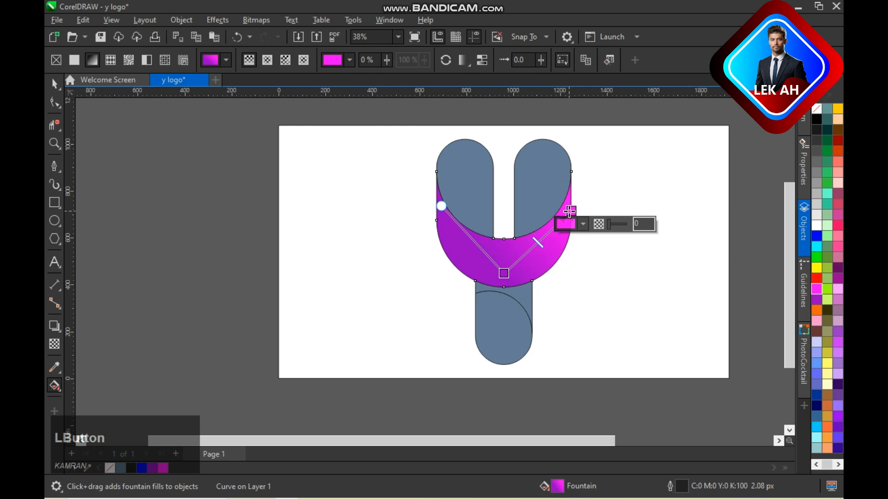
key("space")
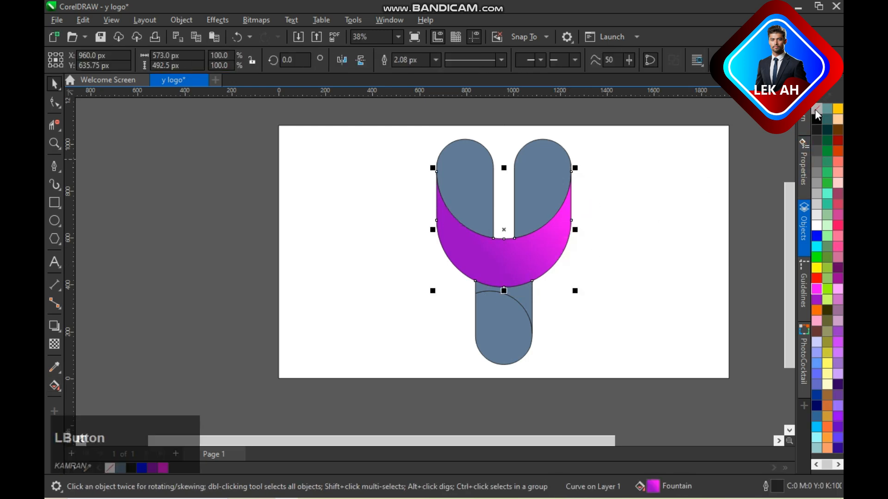
- Fill the right arm with a vertical fountain fill from red at the top to black at the bottom
left_click(551, 196)
key("g")
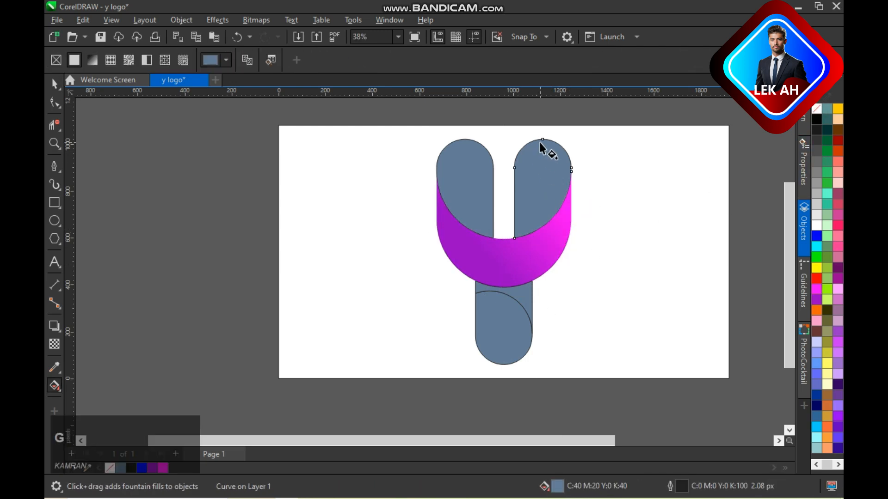
left_click_drag(543, 141, 544, 225)
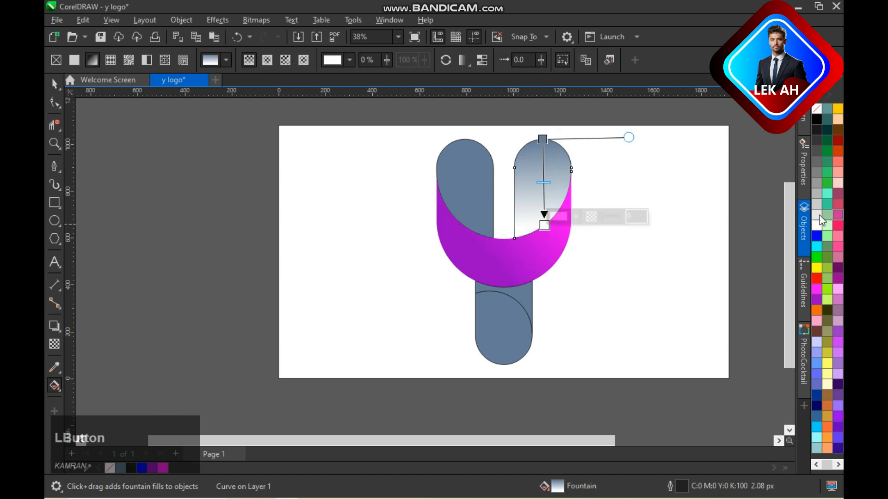
left_click(816, 119)
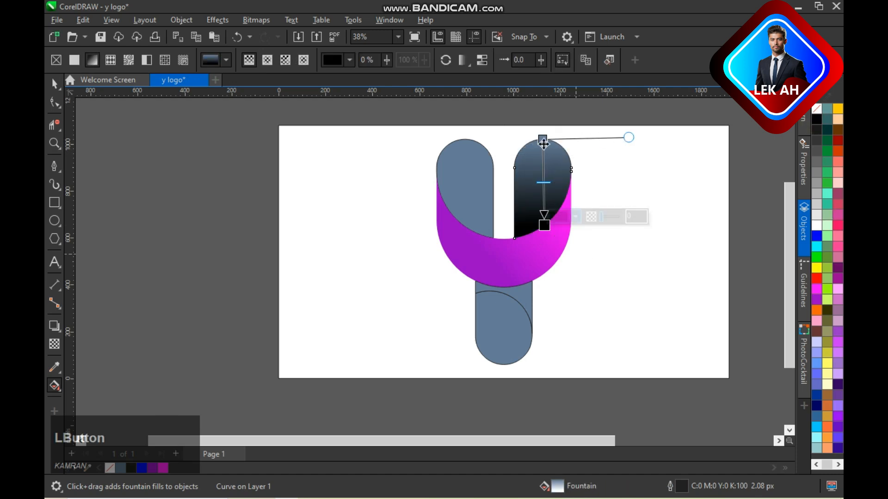
left_click(817, 277)
key("space")
- Fill the left arm with a vertical red-to-black fountain fill and remove its outline
left_click(498, 200)
left_click(481, 190)
key("space")
left_click_drag(467, 139, 469, 233)
left_click(468, 138)
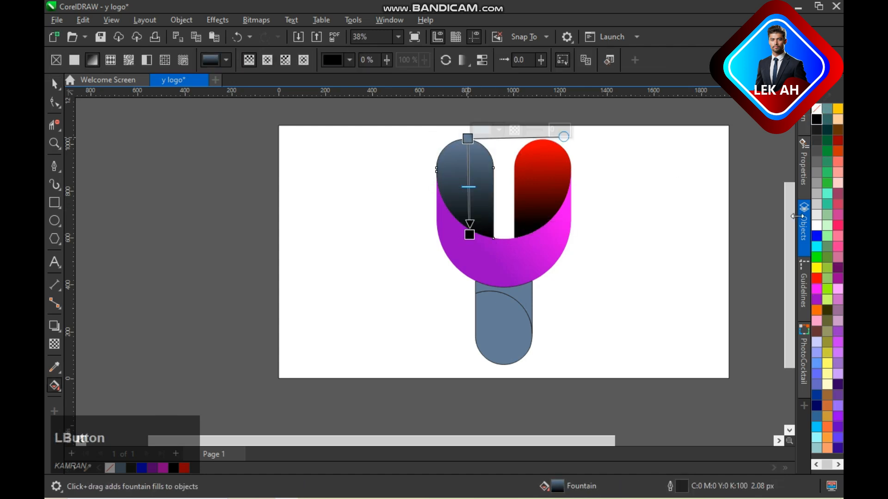
left_click(816, 277)
key("space")
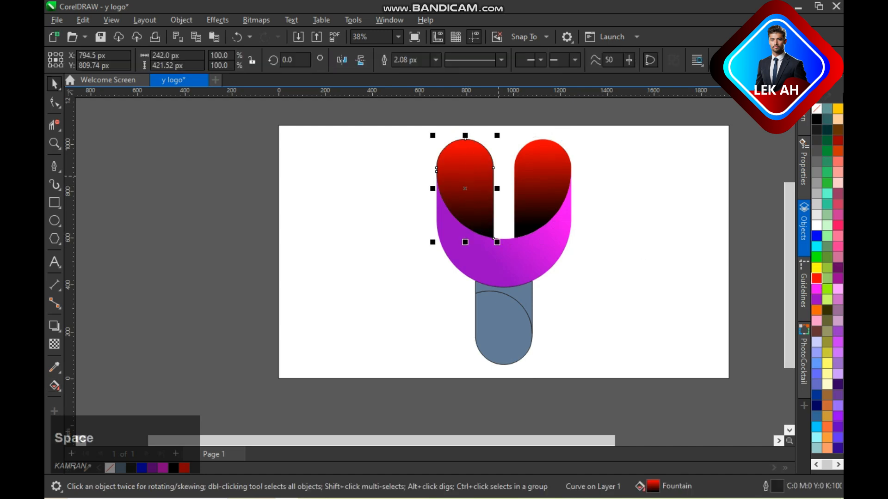
right_click(819, 111)
left_click(589, 206)
- Change the crescent gradient's purple start to red, shift that start toward the lower left, and place the magenta end just beyond the right edge
left_click(560, 251)
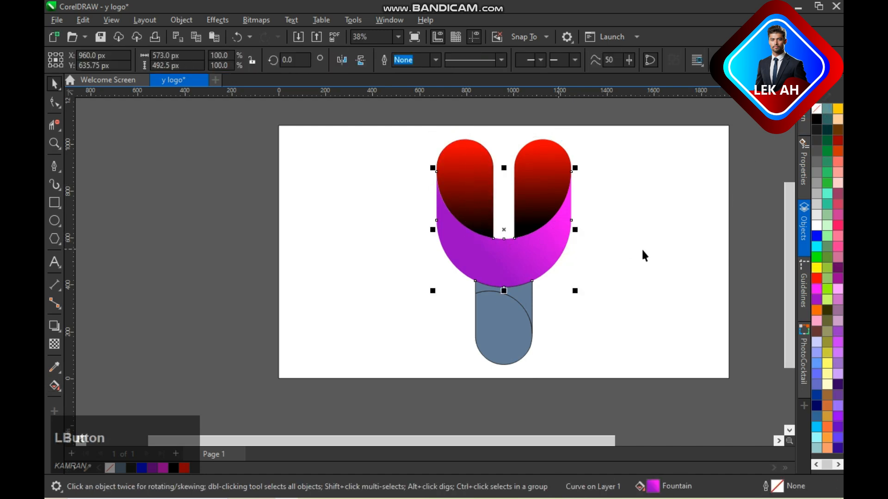
key("g")
left_click(504, 273)
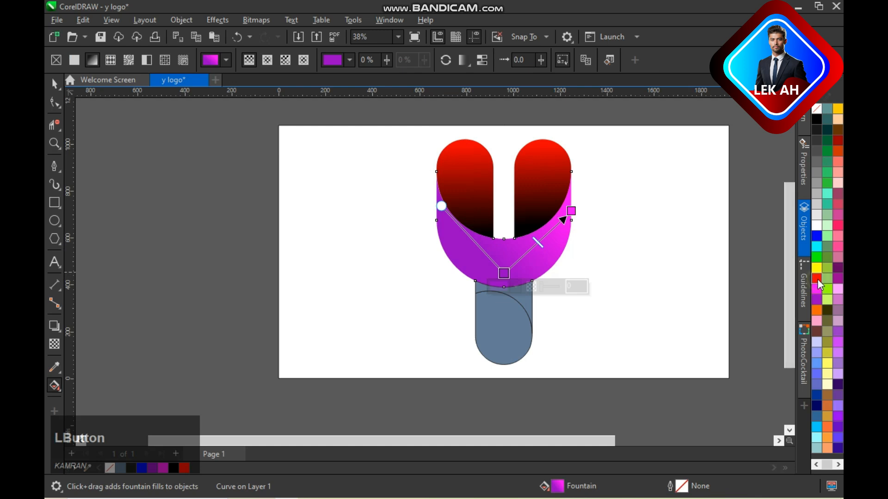
left_click(816, 277)
left_click_drag(572, 212, 571, 220)
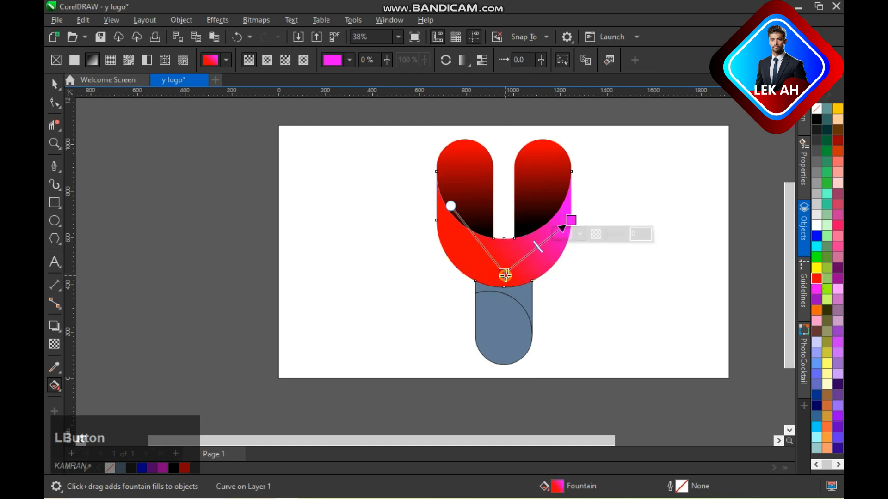
left_click_drag(504, 274, 471, 267)
left_click_drag(571, 220, 577, 214)
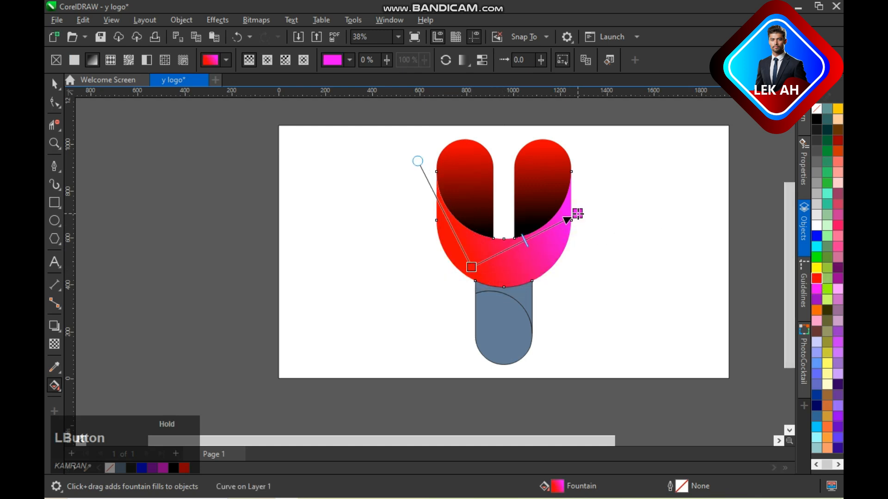
- Apply a linear fountain fill across the grouped stem pieces, running from near the top to the bottom
left_click(502, 316)
left_click_drag(512, 299, 503, 364)
left_click(815, 280)
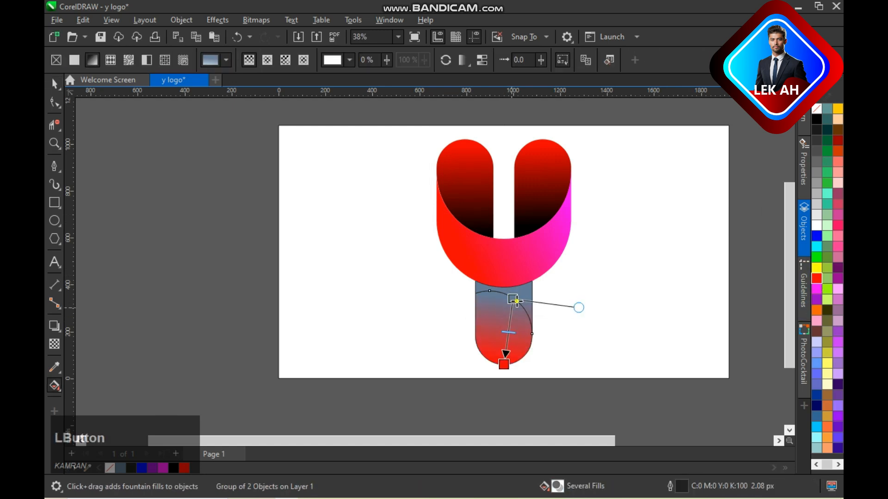
left_click(816, 119)
key("space")
left_click(697, 303)
key("ctrl+z")
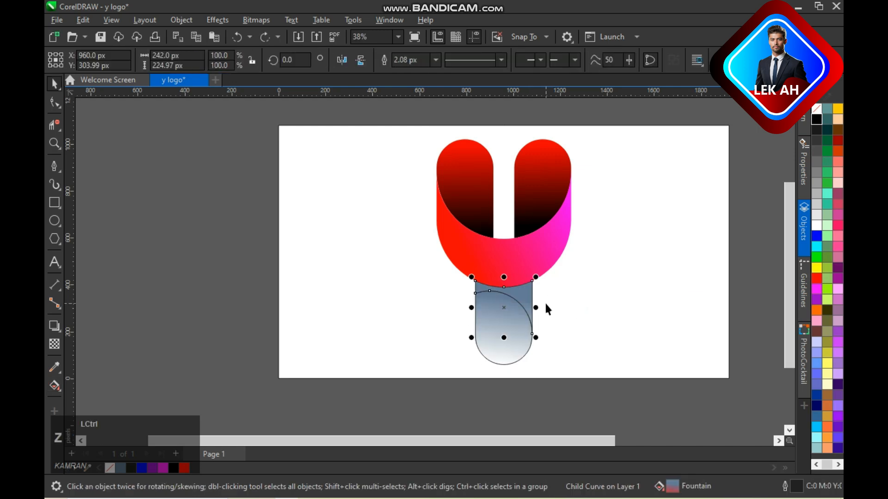
- Ungroup the two stem pieces and colour the lower piece's gradient black at the top and red at the bottom
left_click(519, 294)
left_click(546, 63)
left_click(523, 303)
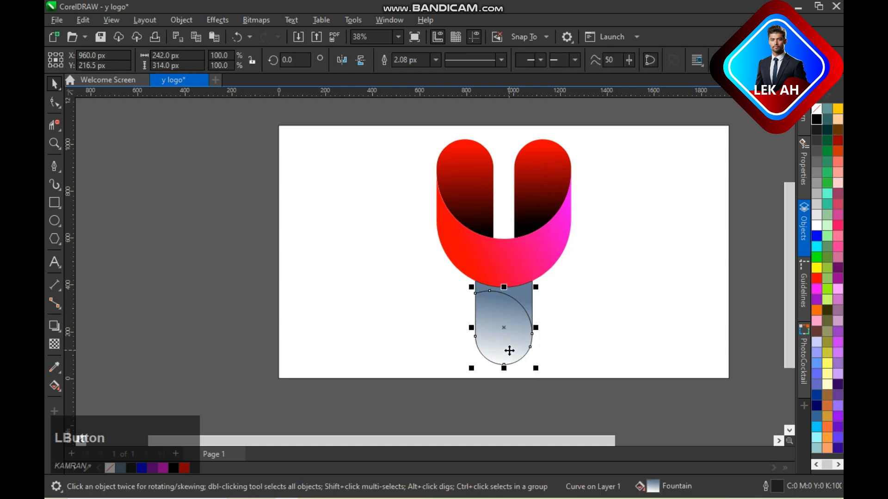
key("g")
left_click(507, 365)
left_click(816, 278)
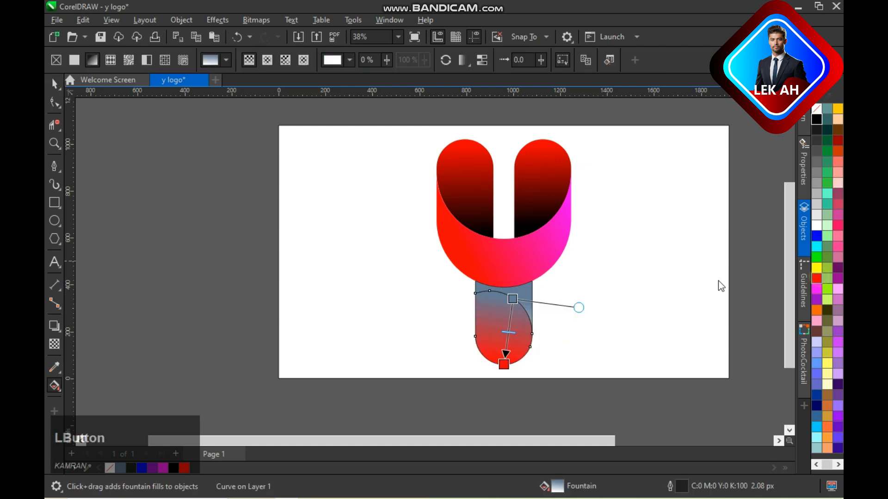
left_click(513, 299)
left_click(816, 119)
- Give the upper stem piece a short diagonal gradient from red at its upper right corner to black toward the stem's centre
left_click(528, 304)
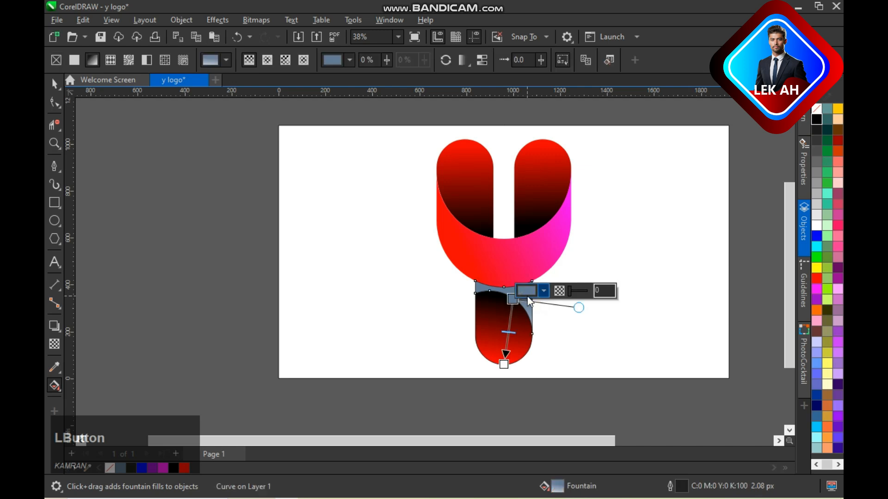
left_click_drag(513, 300, 528, 282)
left_click_drag(505, 364, 504, 307)
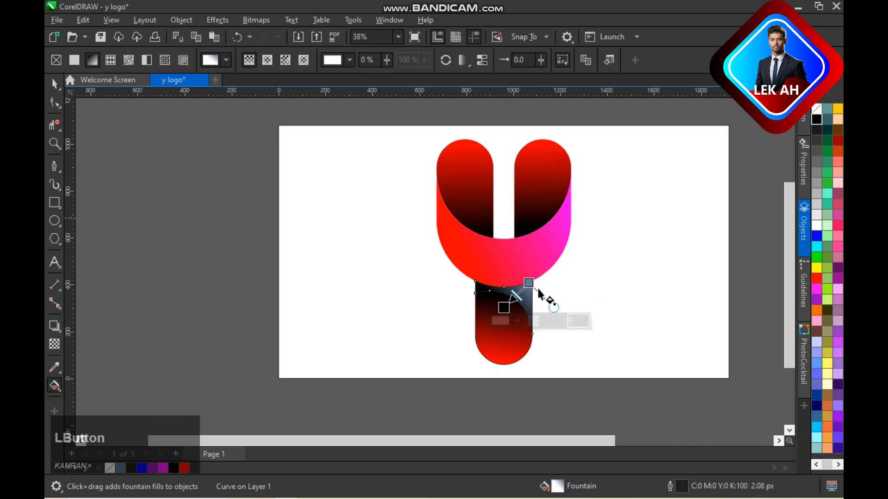
left_click(817, 278)
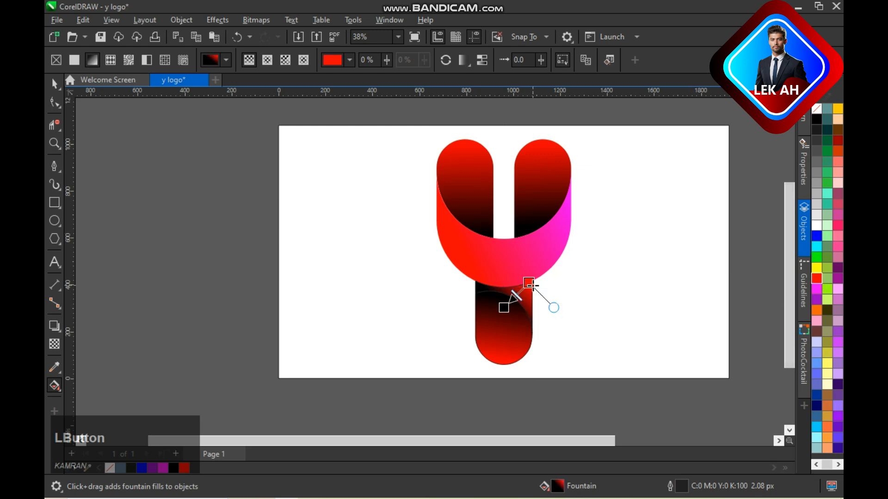
key("space")
- Deselect everything and save the logo document
left_click(609, 296)
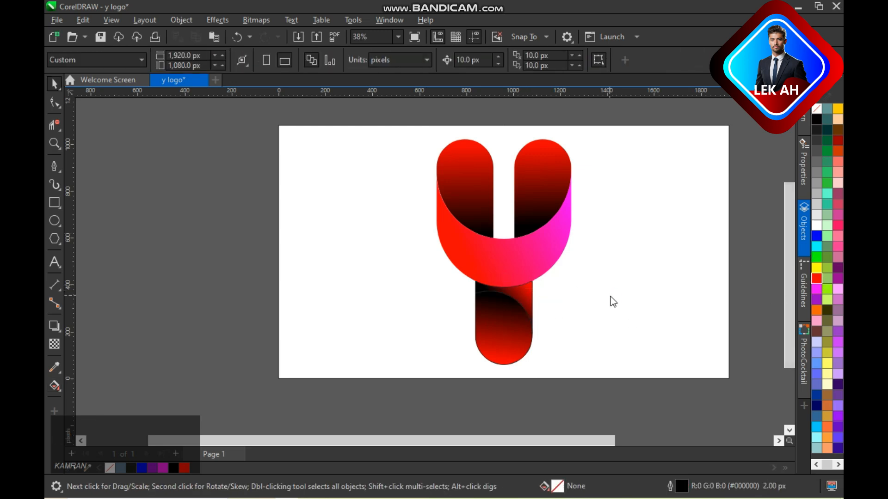
key("ctrl+s")
key("KP_Enter")
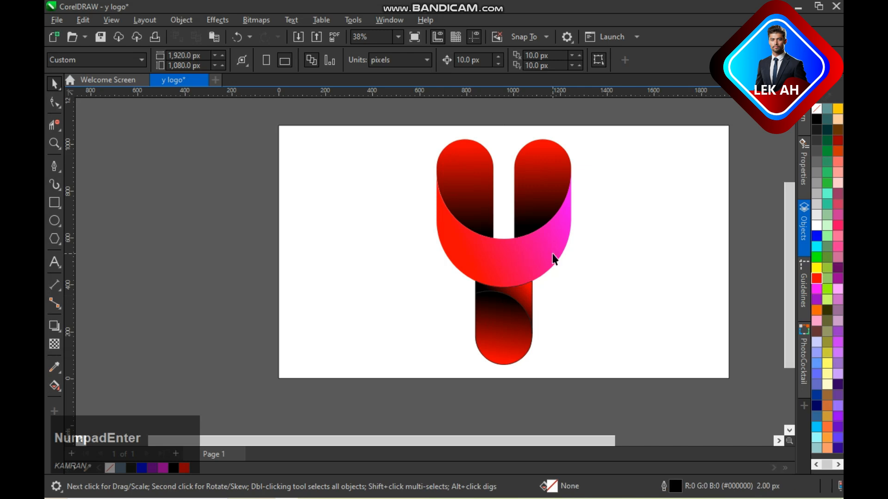
- Draw an unfilled circle about 418 px across and move it over the gap between the Y's two arms
left_click(55, 221)
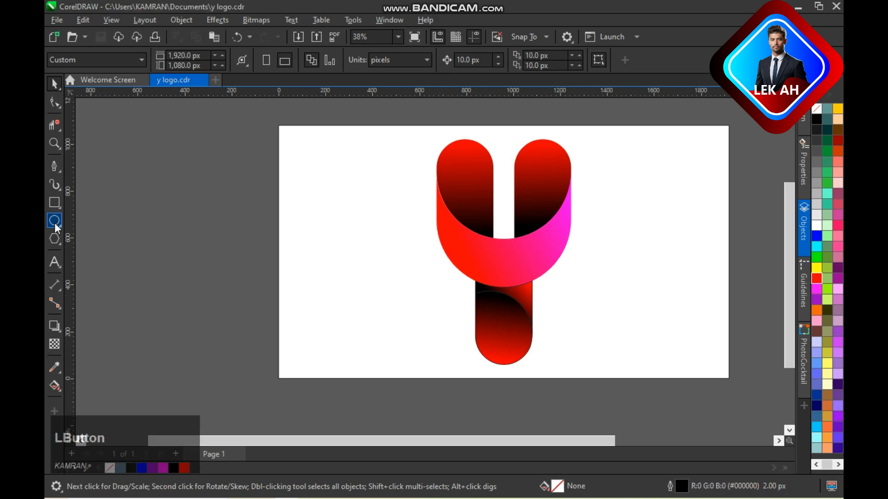
left_click_drag(215, 236, 280, 292)
key("space")
left_click(244, 233)
left_click(230, 240)
left_click_drag(230, 240, 504, 175)
- Enlarge the circle to about 586 px and position it so its lower arc crosses both arms above the crescent
left_click(529, 248, "shift")
left_click(509, 194)
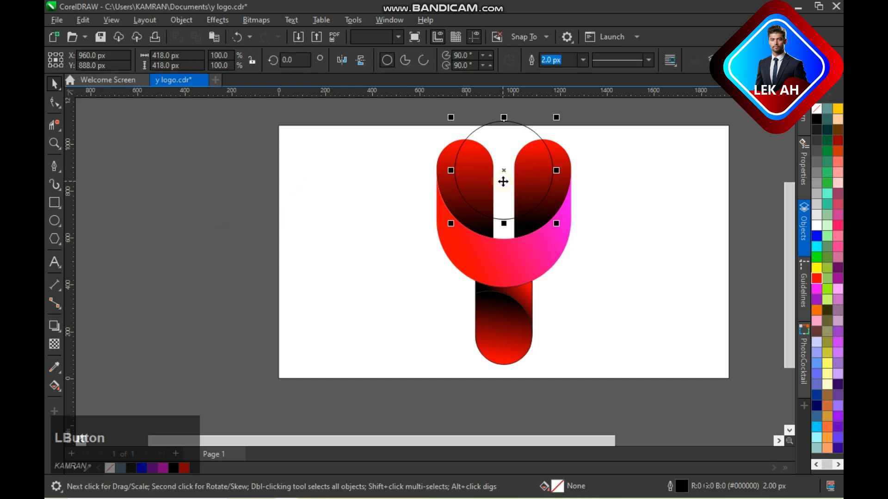
left_click_drag(559, 224, 580, 245)
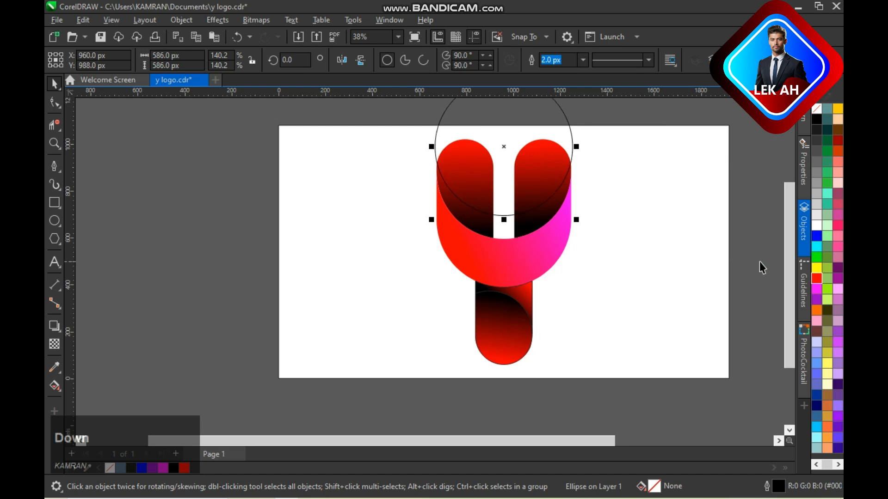
left_click(377, 124)
- Smart-fill the areas of both arms above the circle's arc as separate pieces, and delete the circle
scroll(507, 166, "down", 1)
left_click(51, 387)
left_click(68, 399)
left_click(472, 155)
left_click(539, 167)
key("space")
left_click(537, 125)
key("Delete")
- Fill the right arm's new upper piece with a diagonal gradient from black at the top to red at the lower edge
scroll(525, 187, "up", 1)
key("F4")
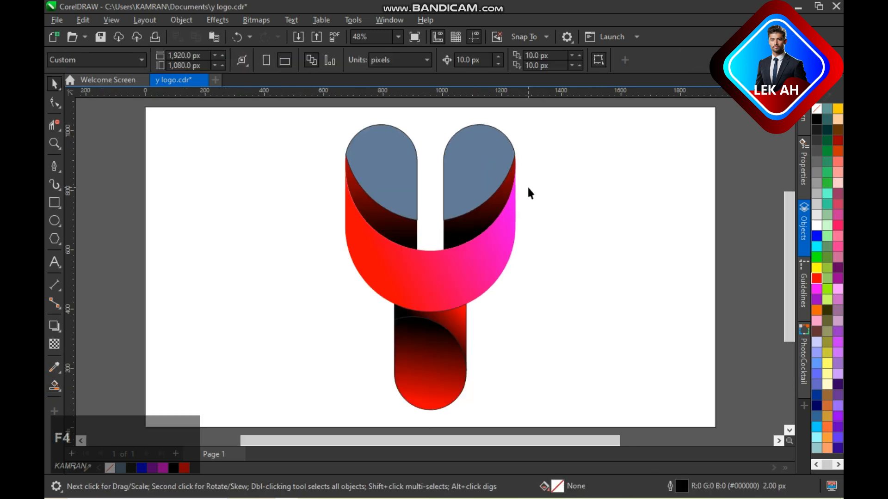
left_click(463, 154)
key("g")
left_click_drag(458, 132, 487, 200)
left_click(817, 278)
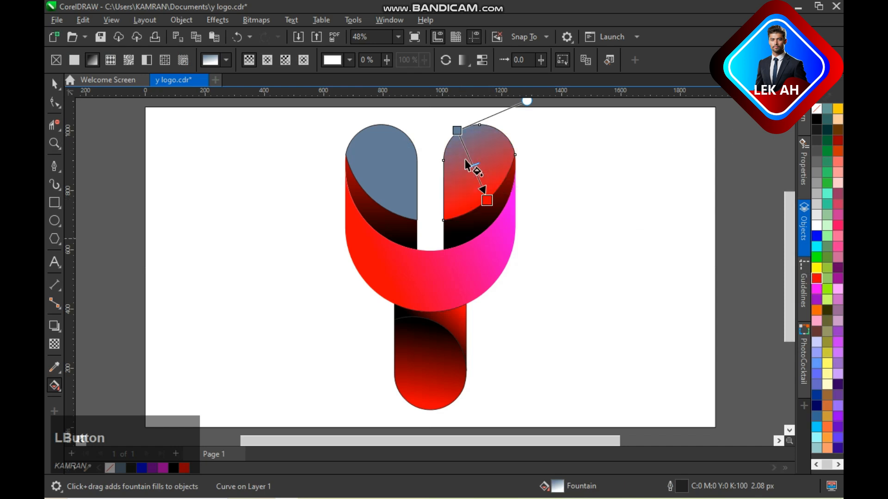
left_click(458, 130)
left_click(817, 119)
key("space")
- Fill the left arm's new upper piece with a vertical gradient from black at the top to red at the bottom
left_click(394, 169)
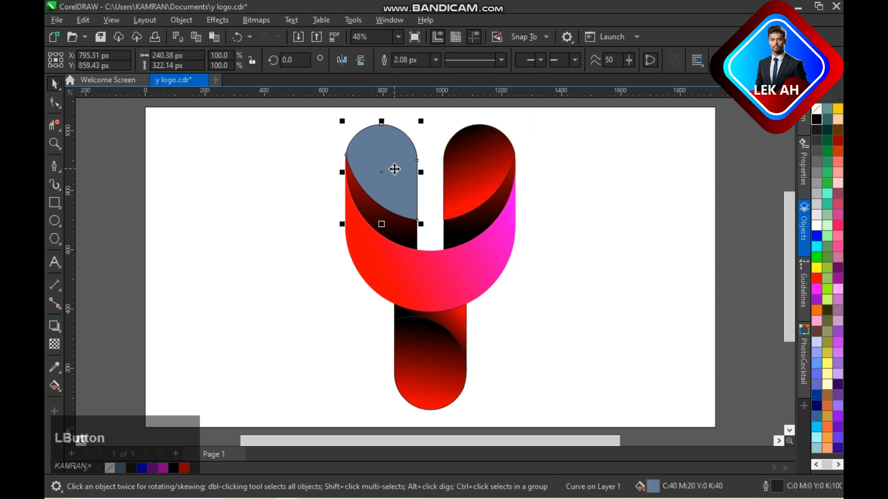
key("g")
left_click_drag(387, 126, 384, 207)
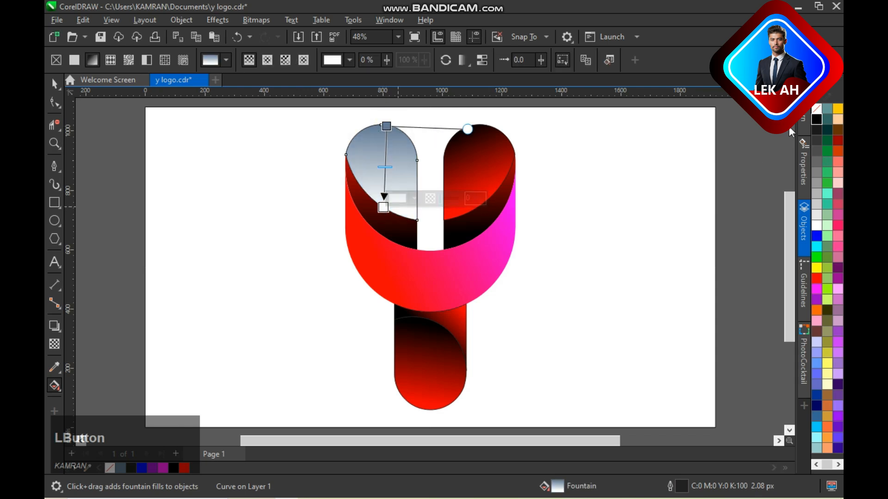
left_click(816, 278)
left_click(387, 127)
left_click(817, 120)
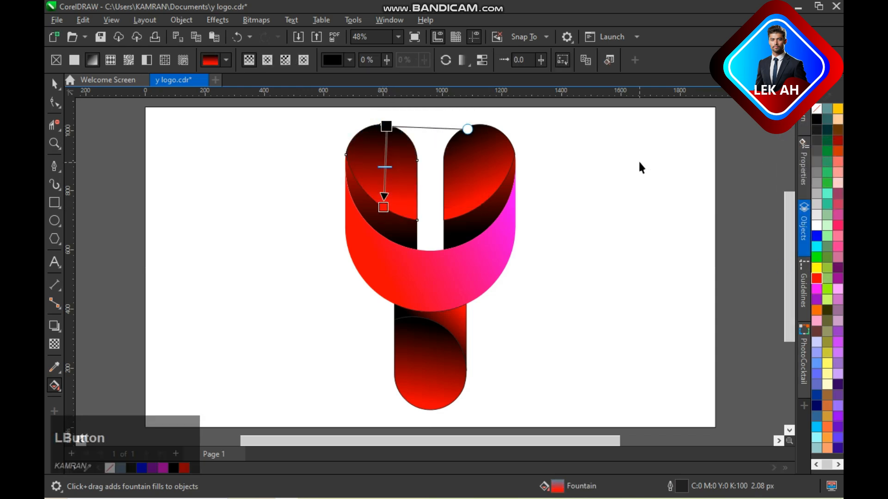
key("space")
- Adjust the right arm's lower band gradient by moving its red start down to mid-arm and its black end to the inner bottom corner
left_click(461, 235)
key("g")
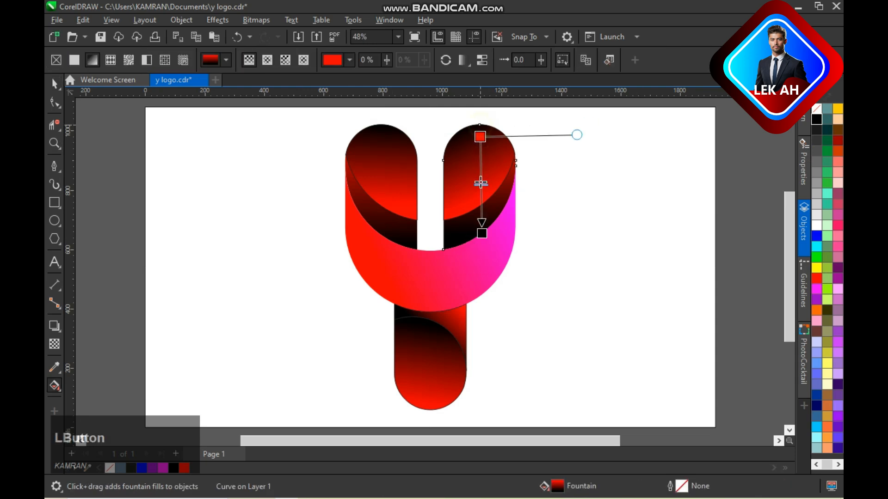
left_click_drag(480, 183, 479, 187)
left_click_drag(481, 234, 448, 249)
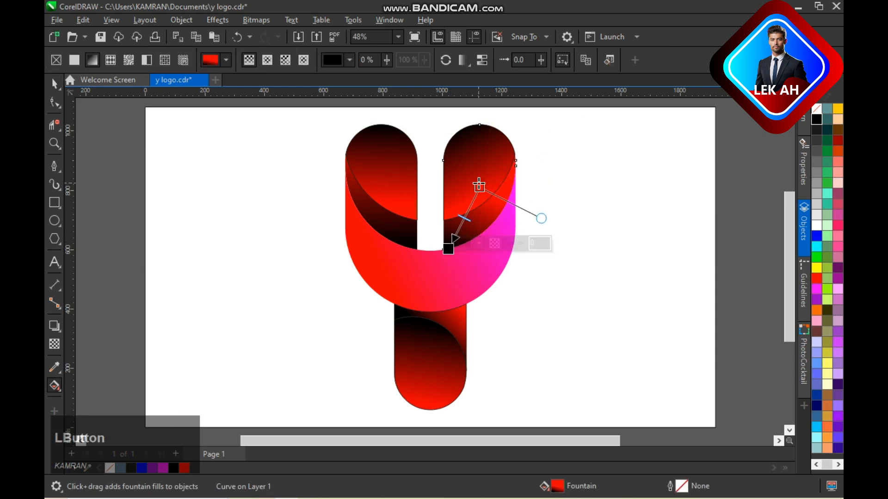
- Adjust the left arm's lower band gradient by moving its red start down to the outer mid-arm and its black end to the inner bottom corner, and save
key("space")
left_click(404, 236)
key("space")
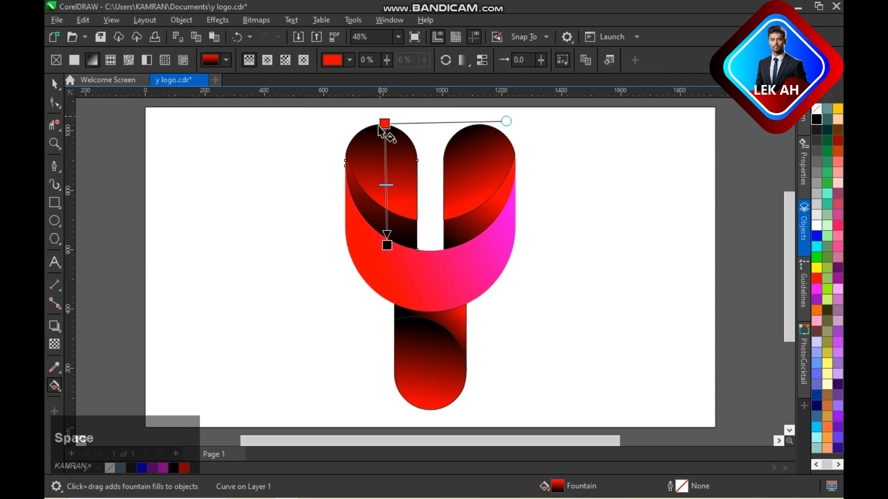
left_click_drag(380, 125, 354, 176)
left_click_drag(415, 250, 418, 247)
key("space")
key("ctrl+s")
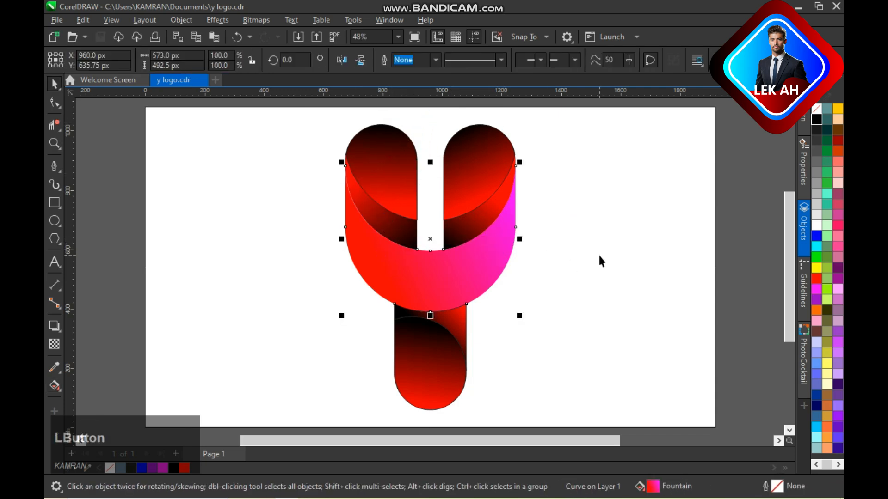
- Change the magenta end of the large U-shaped piece's gradient to black and save the file
key("space")
left_click(814, 119)
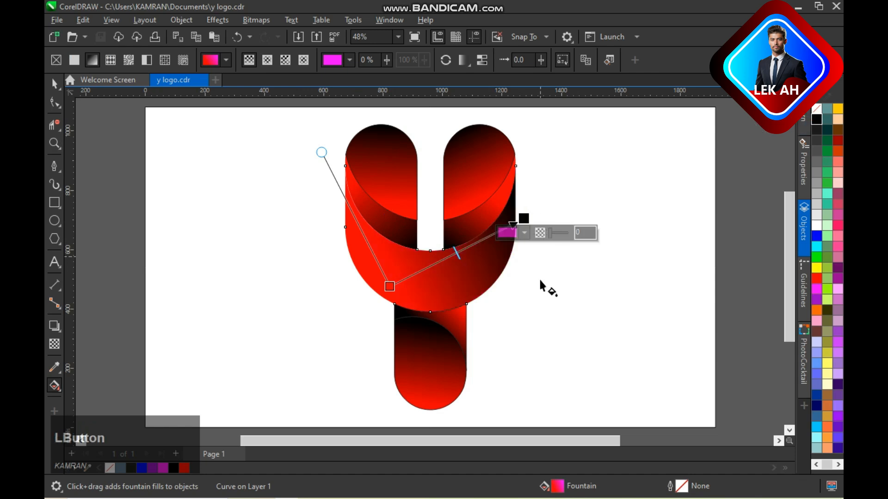
key("space")
left_click(539, 279)
key("ctrl+s")
- Try a white outline on the upper pieces of both arms
left_click(496, 165)
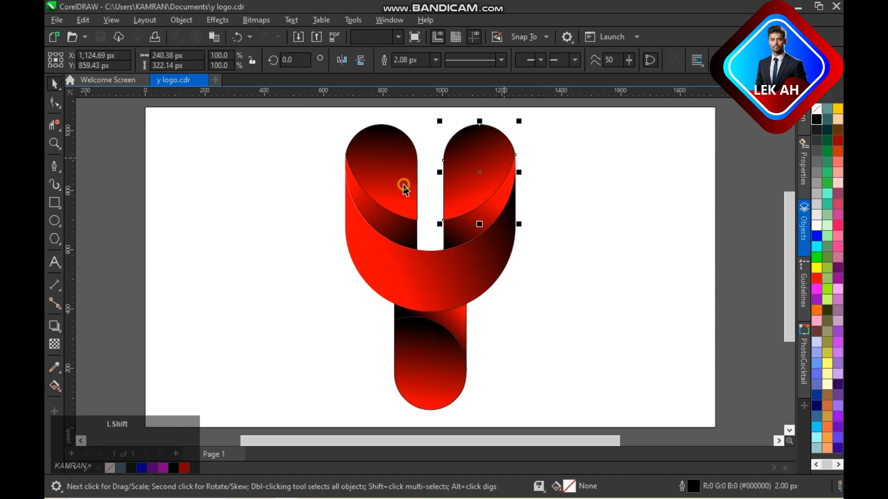
left_click(403, 186, "shift")
right_click(816, 226)
left_click(530, 249)
- Try a white outline on the two stem pieces and the U-shaped piece
left_click(447, 347)
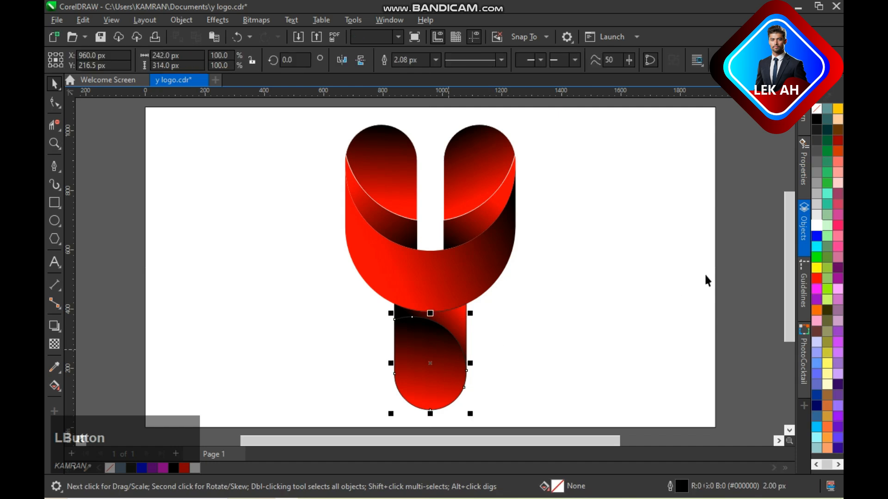
left_click(462, 327)
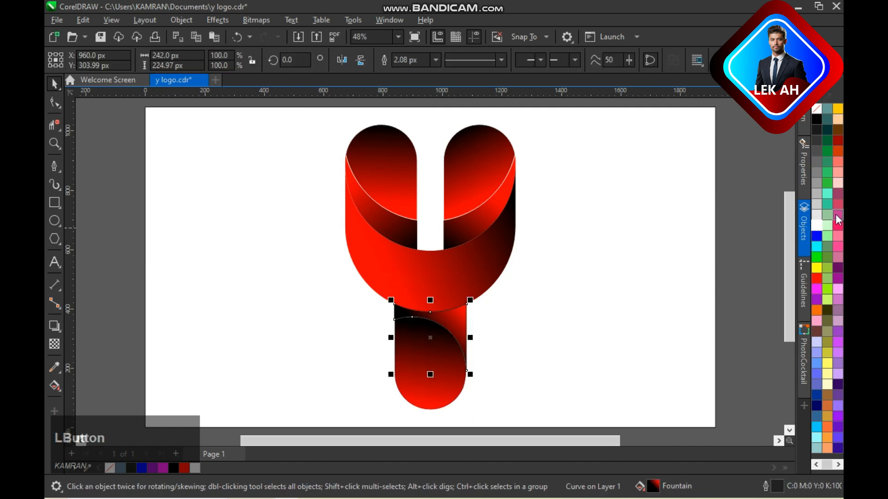
left_click(492, 257)
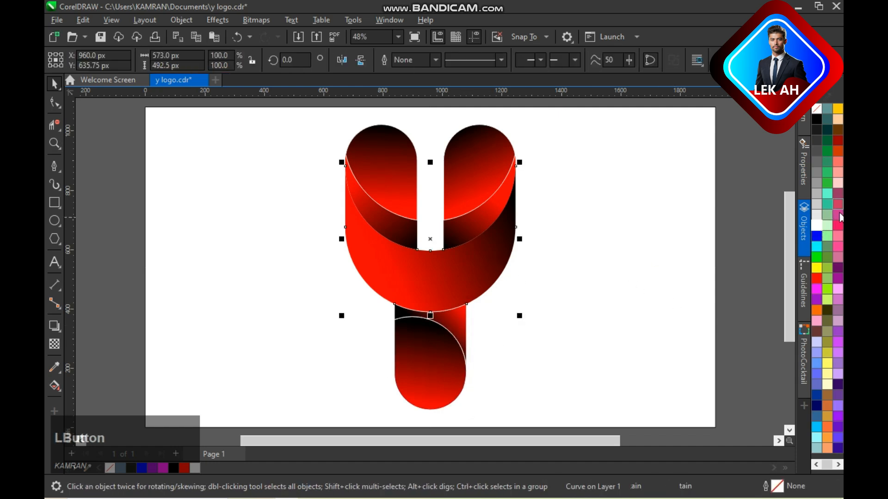
right_click(817, 232)
left_click(608, 251)
- Undo the white outline changes on all the pieces and save the file
key("ctrl+z")
key("ctrl+z")
key("ctrl+z")
key("ctrl+z")
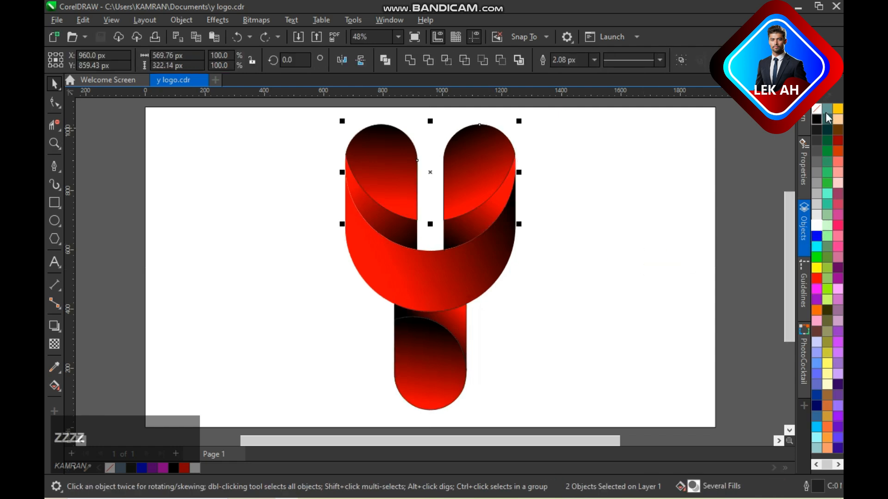
left_click(700, 191)
key("ctrl+s")
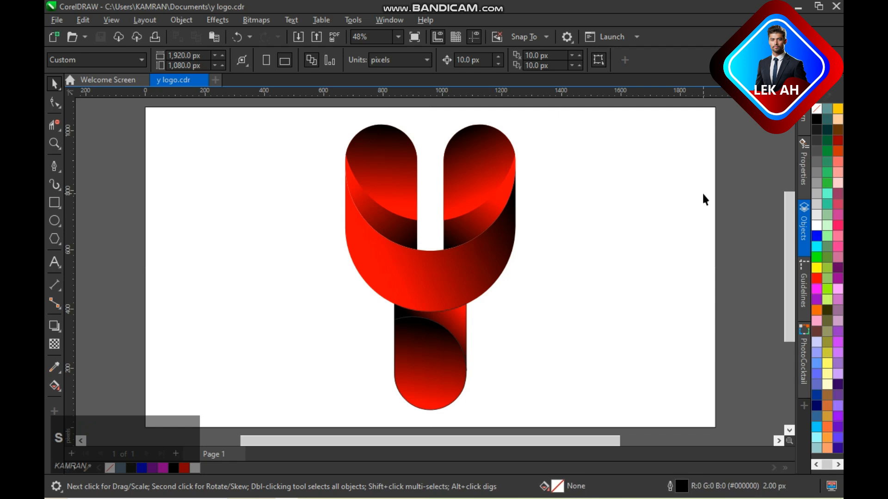